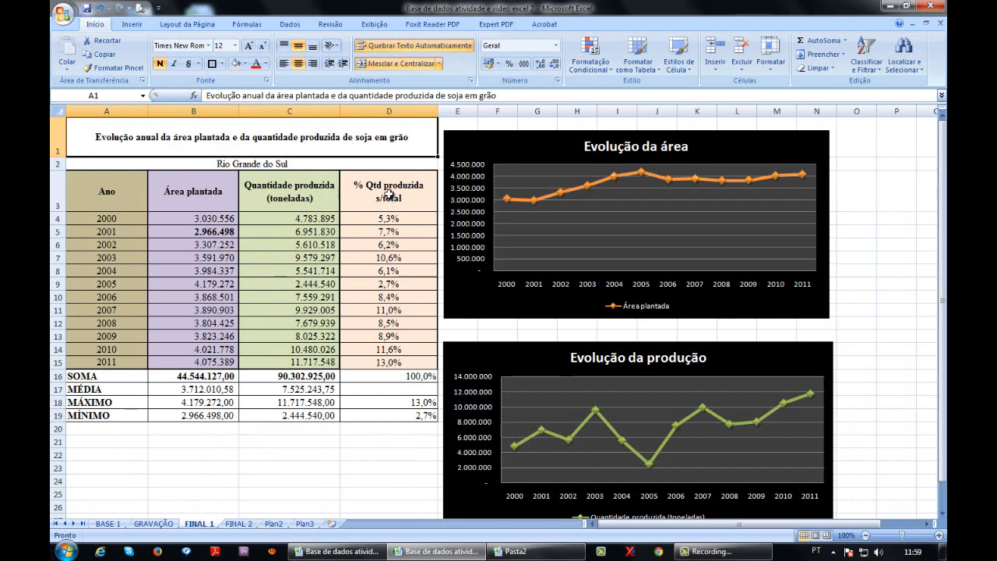
Step: On the GRAVAÇÃO sheet, enter the heading "Qtd produzida s/ o total" in cell D3
click(390, 200)
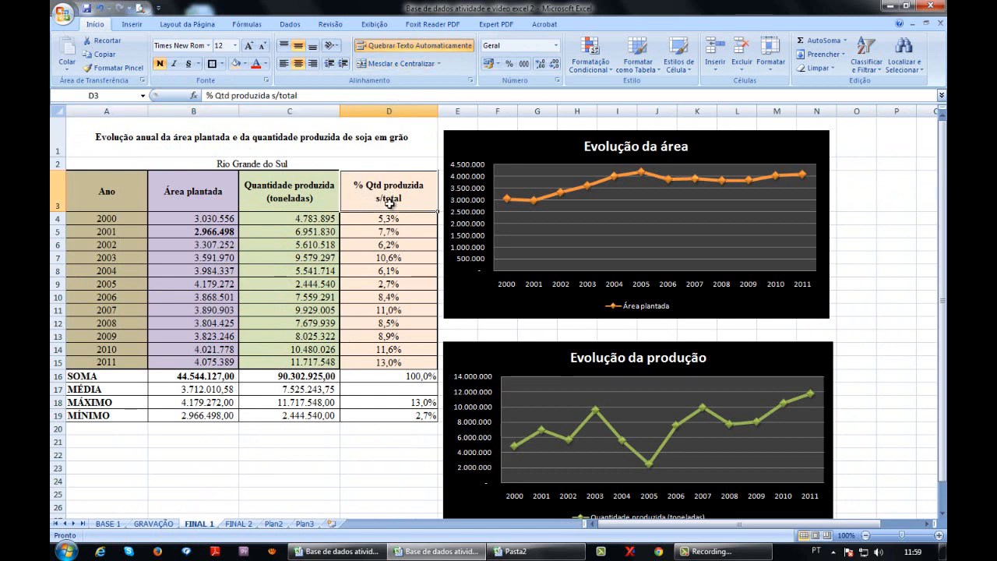
click(170, 520)
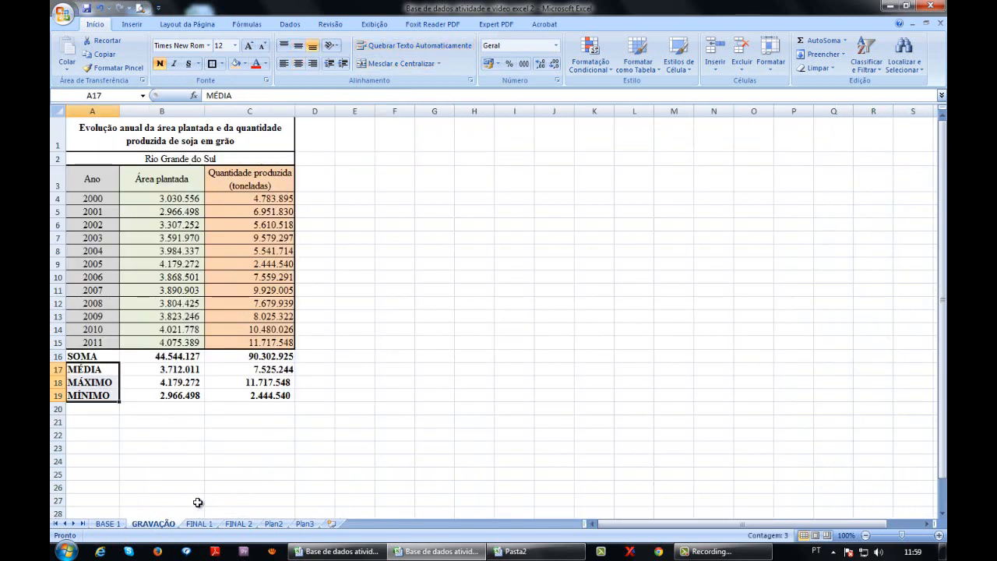
click(315, 180)
text(q)
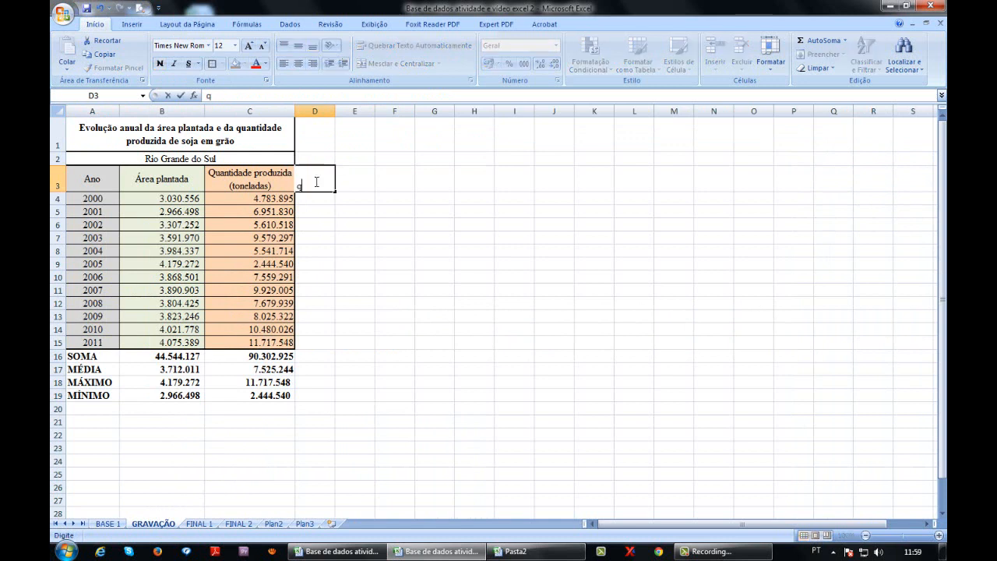
text(TD pdu)
key(BackSpace)
text(roduzida )
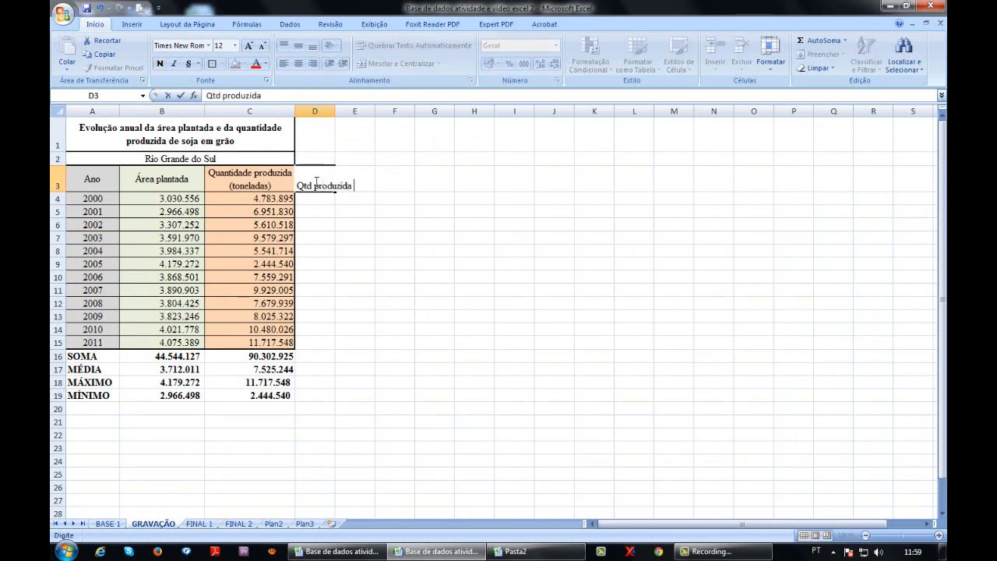
text(s/ o total)
key(Return)
Step: Copy the formatting of C3:C15 onto the new column D3:D15 with the Format Painter
click(315, 183)
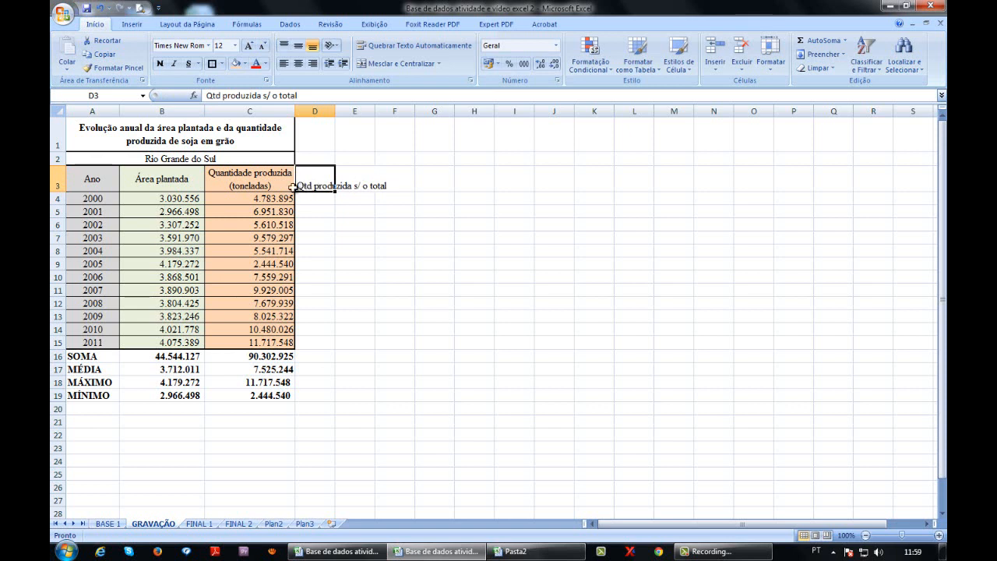
drag(257, 183, 270, 340)
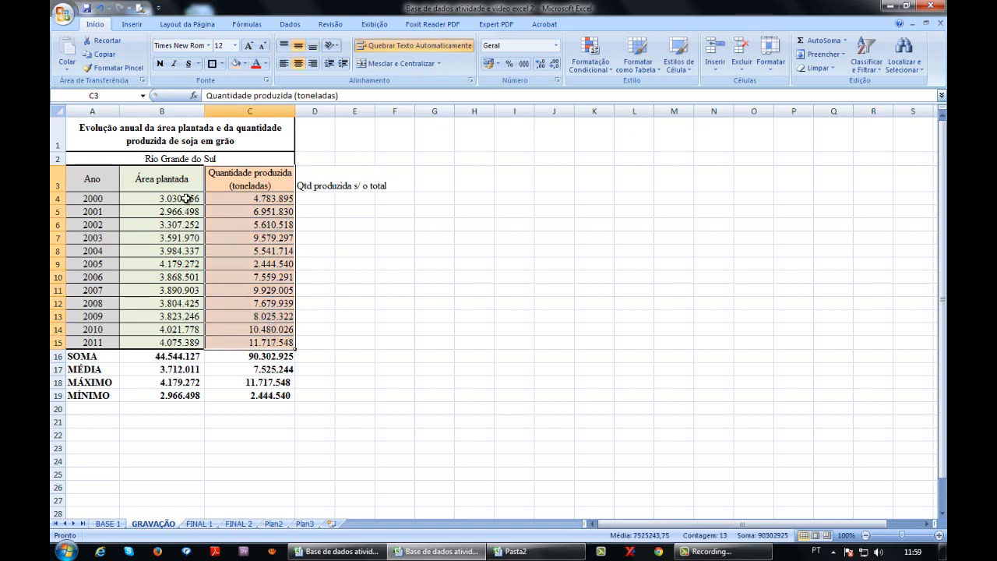
click(120, 70)
click(121, 70)
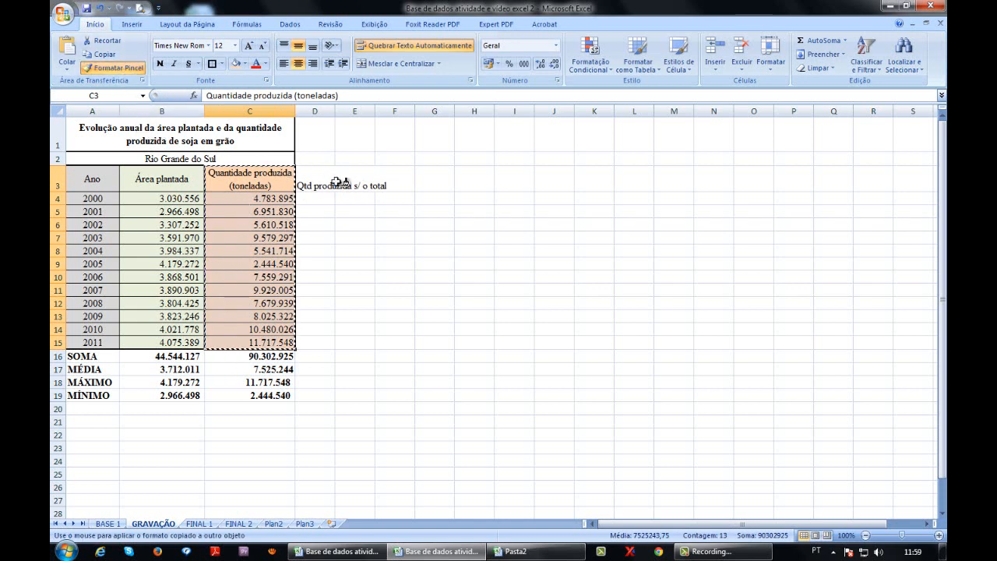
click(320, 179)
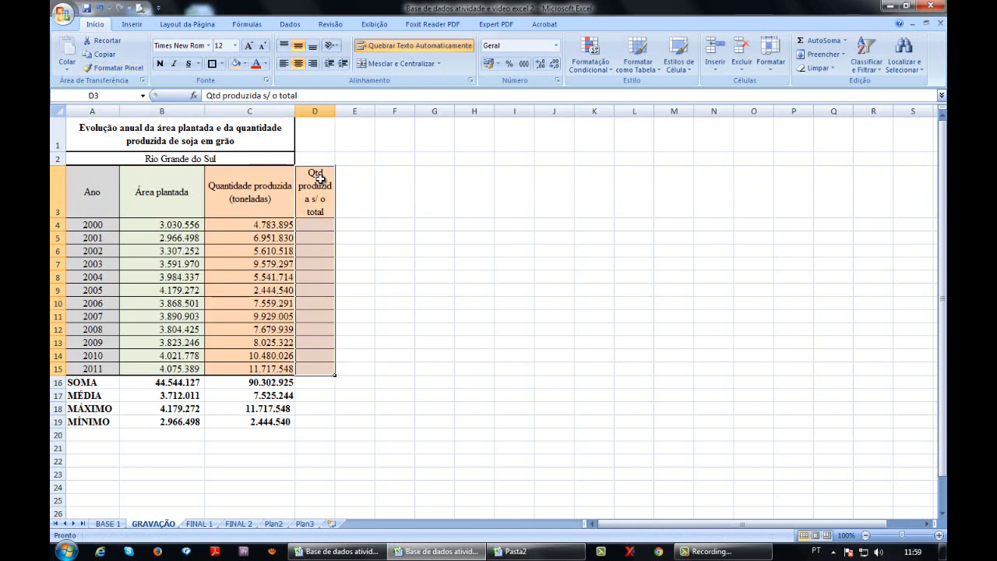
Step: Widen column D so its heading wraps onto two lines, and fill D3:D15 with light blue
drag(335, 112, 379, 111)
click(324, 200)
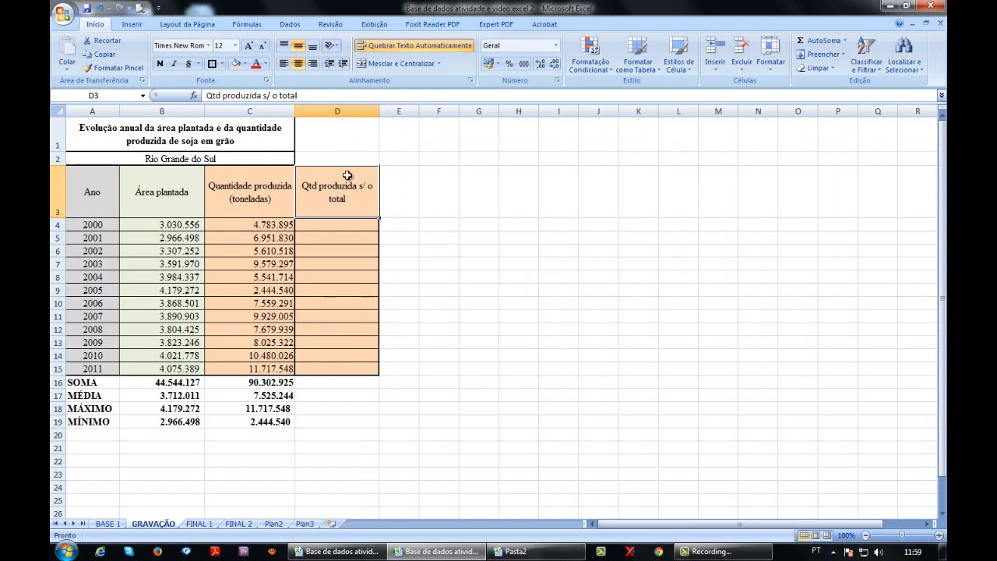
drag(347, 175, 333, 371)
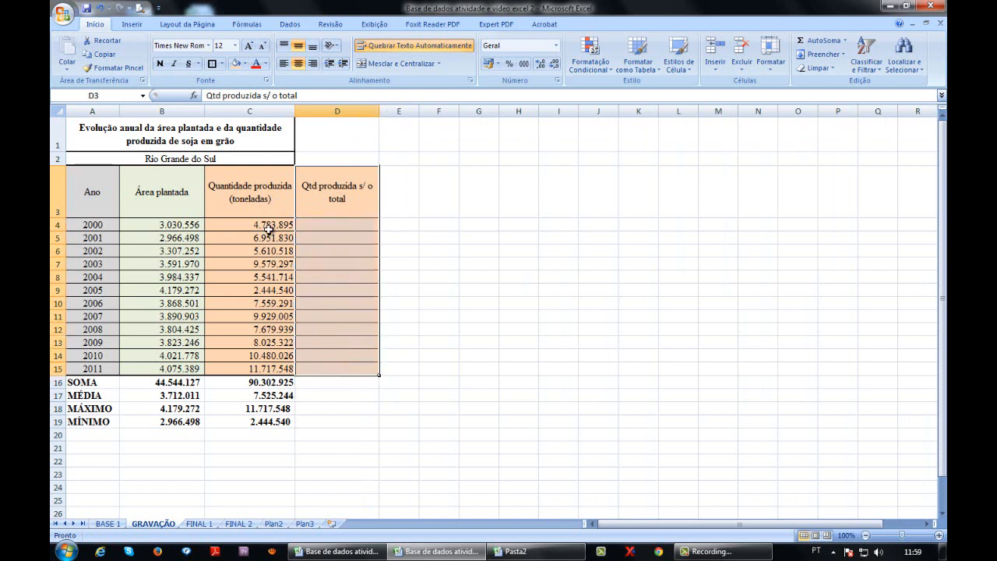
click(246, 65)
click(281, 114)
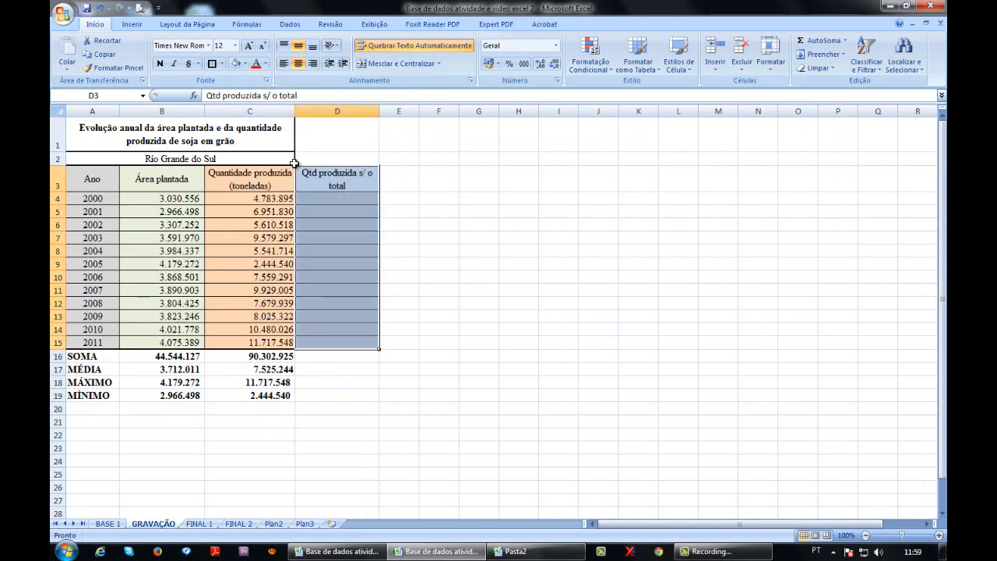
Step: Check the heading wording on the FINAL 1 sheet and add "% " before the D3 heading on GRAVAÇÃO
click(204, 523)
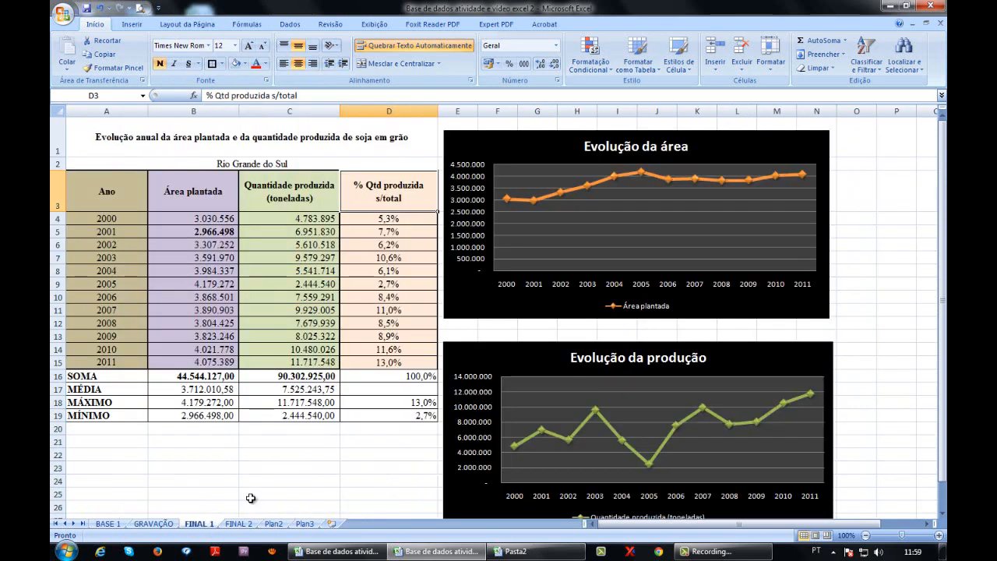
click(166, 525)
double_click(303, 176)
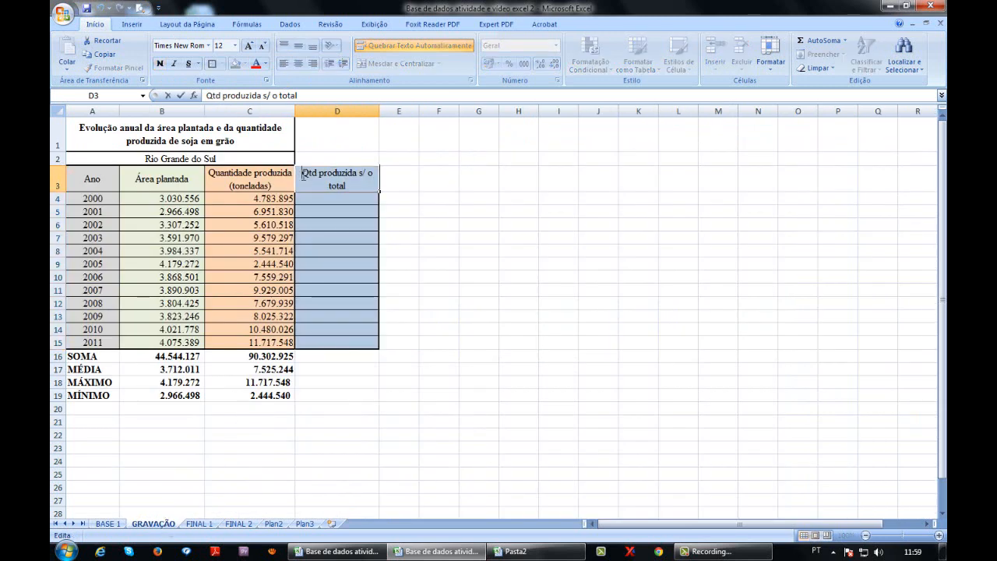
text(%)
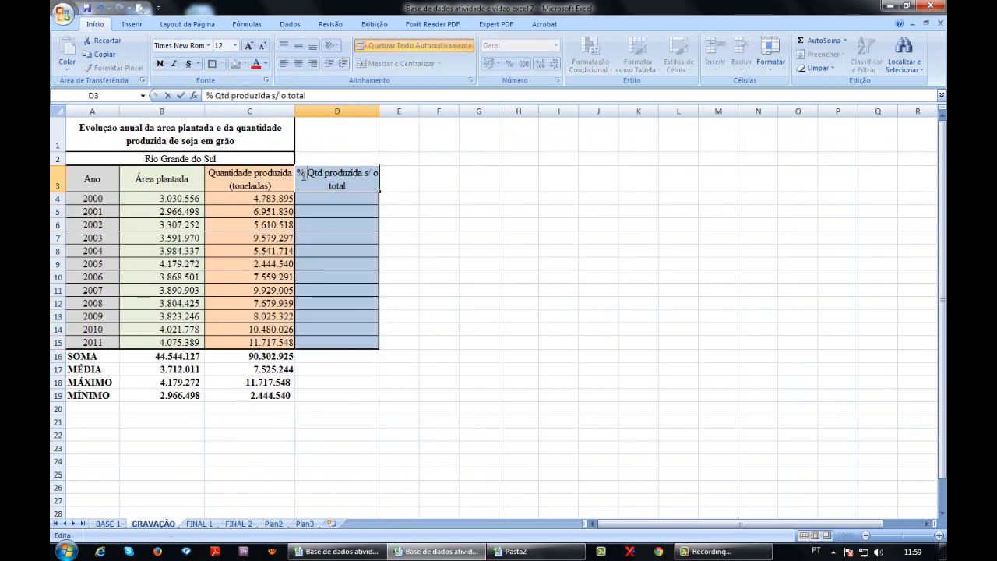
key(Return)
Step: Make the table headings A3:D3 bold and widen column D slightly
click(302, 175)
key(Left)
key(Left)
key(Left)
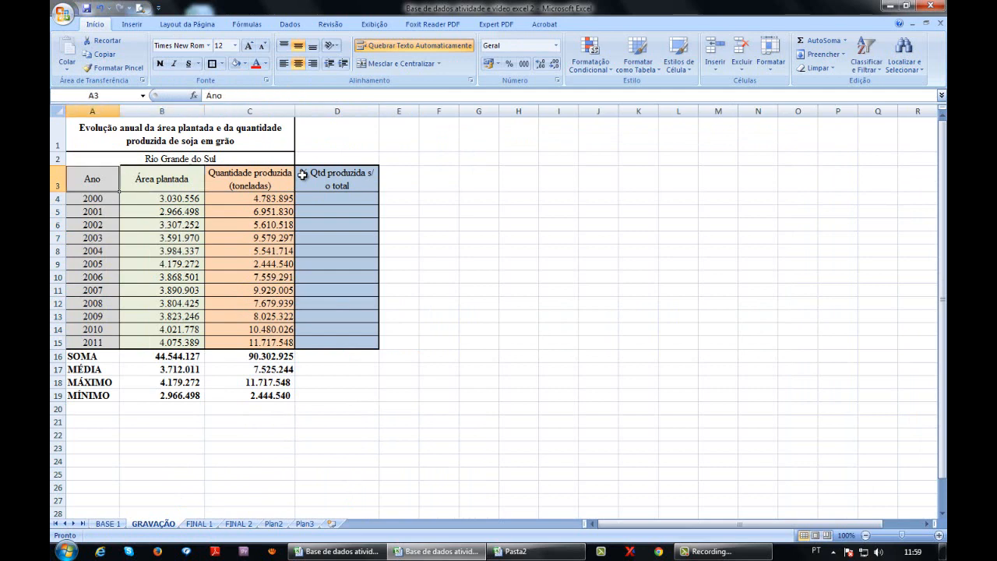
key(shift+Right)
key(shift+Right)
key(shift+Right)
key(ctrl+n)
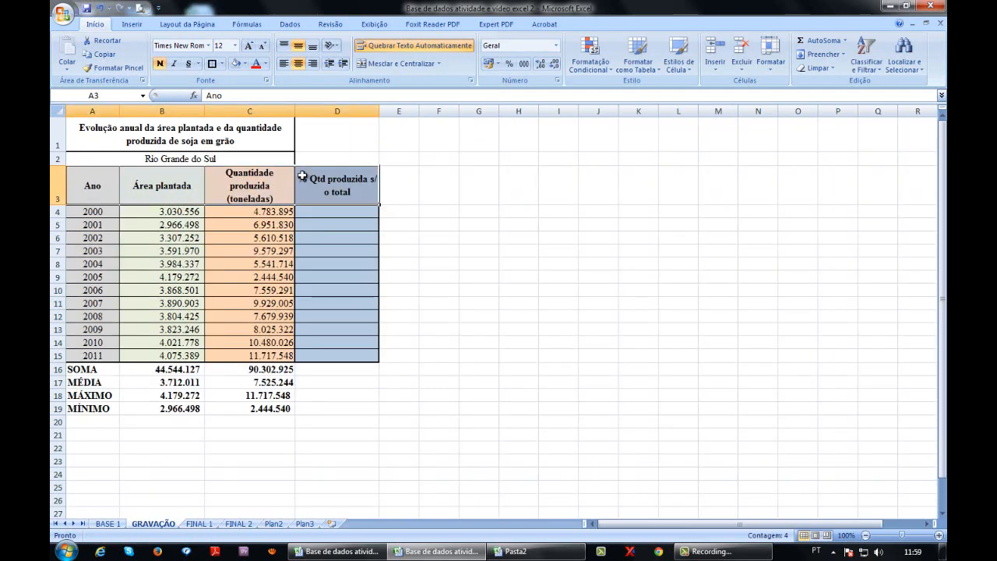
key(Right)
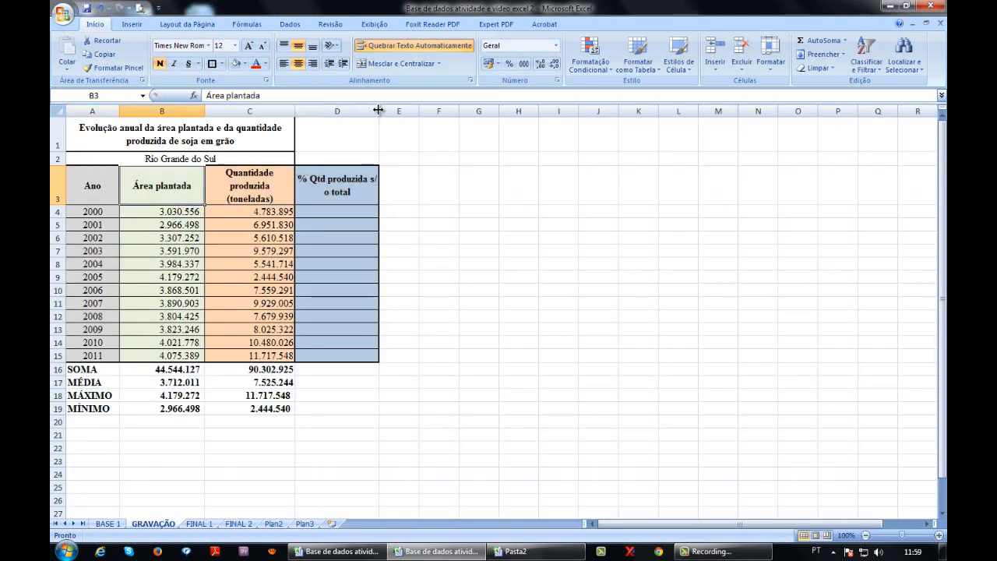
drag(380, 111, 385, 110)
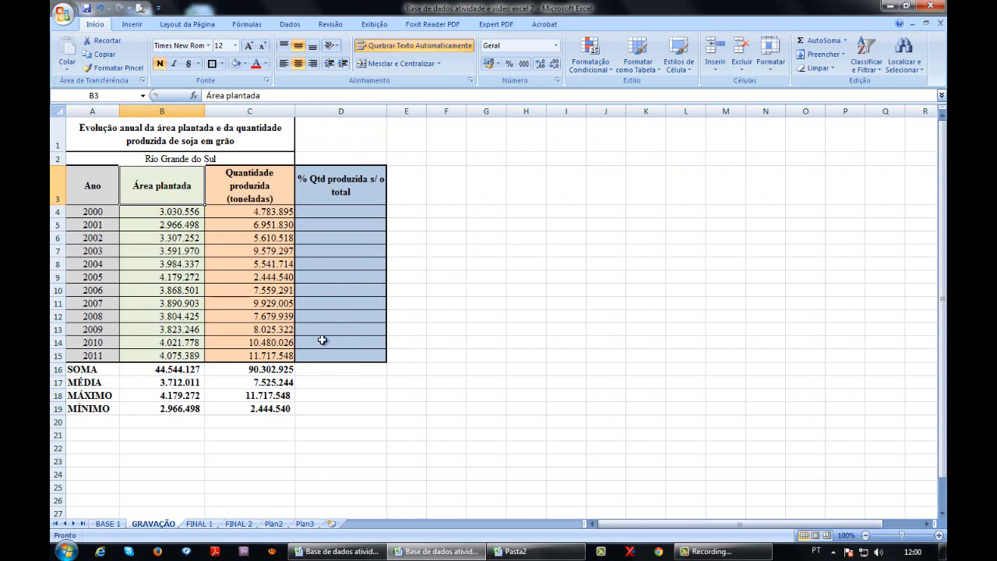
Step: Dismiss the Windows color-scheme prompt and enter the share-of-total formula =C4/C16 in cell D4
click(264, 212)
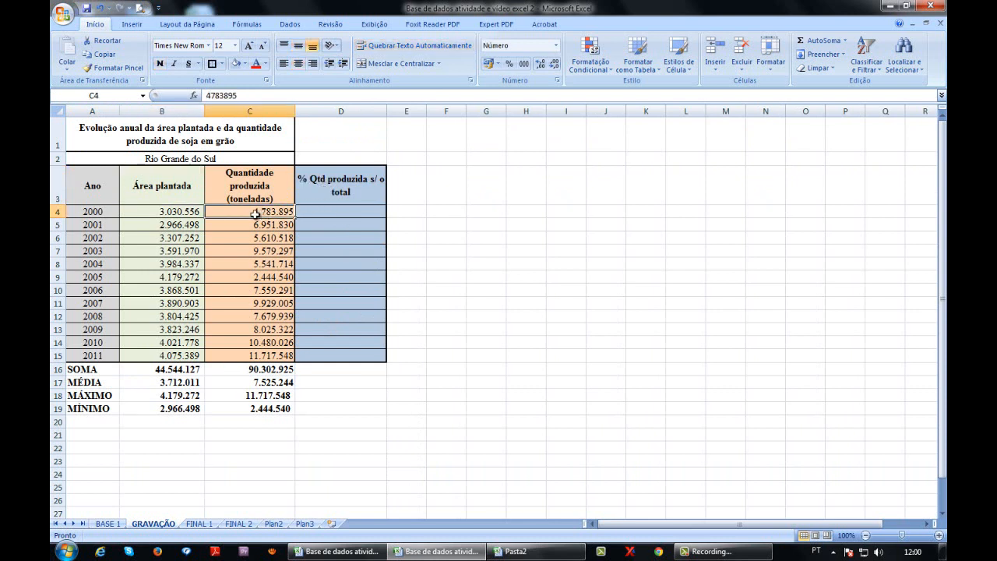
click(262, 370)
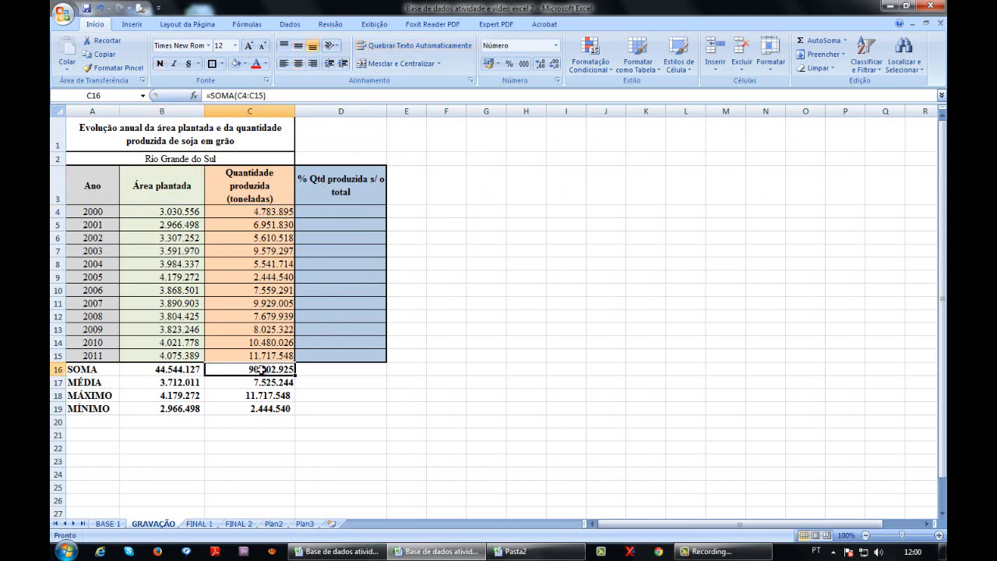
click(267, 212)
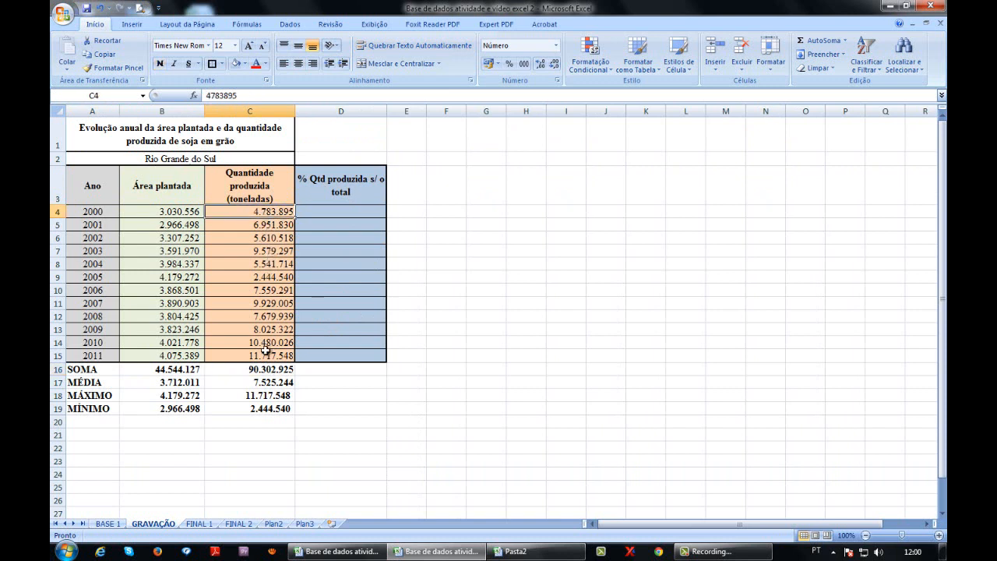
click(252, 371)
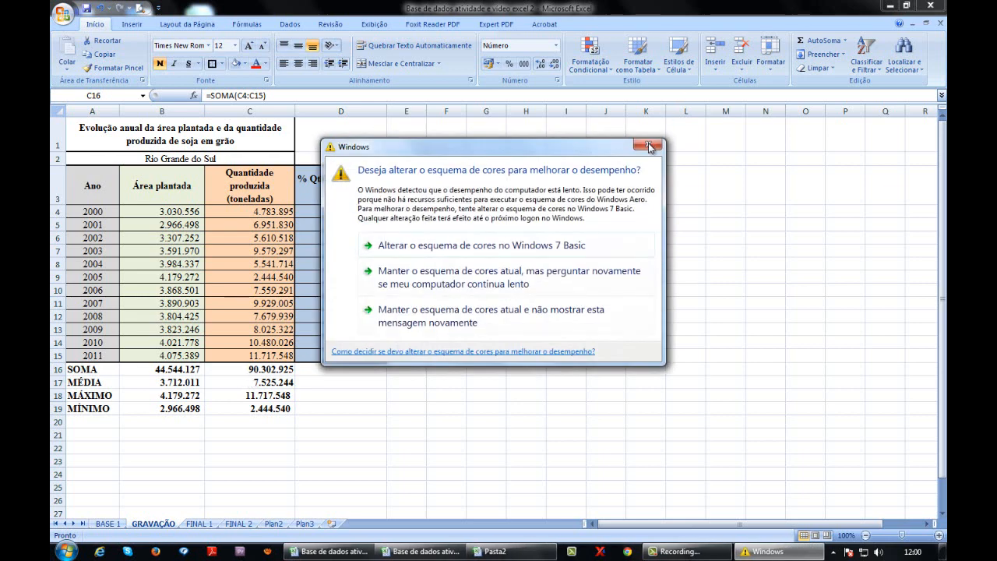
click(648, 145)
click(362, 212)
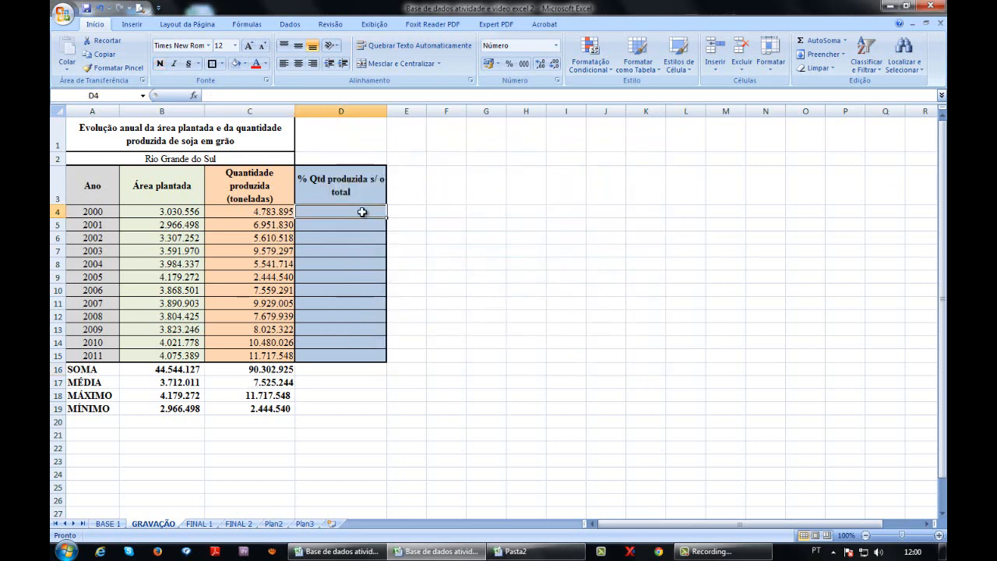
text(=)
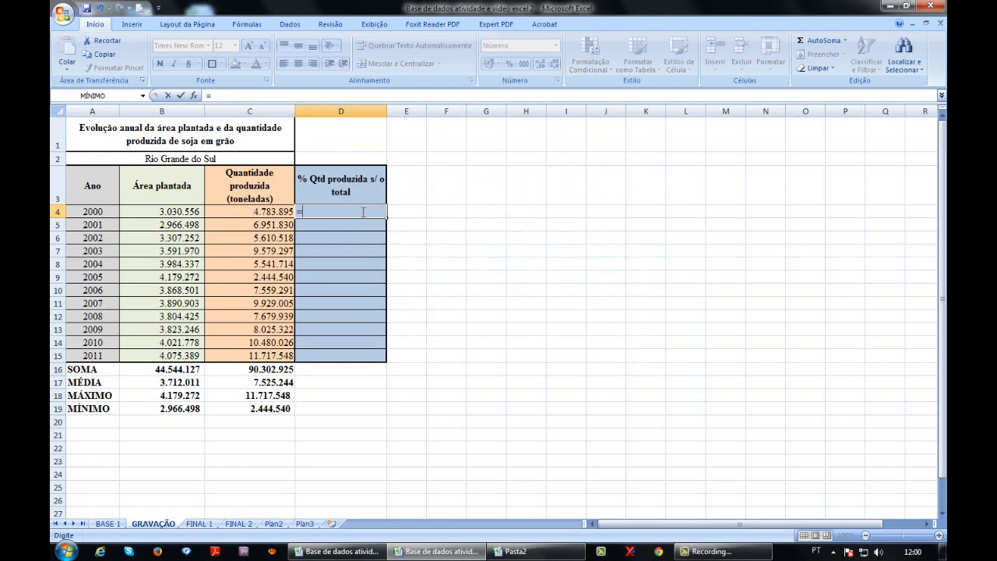
key(Left)
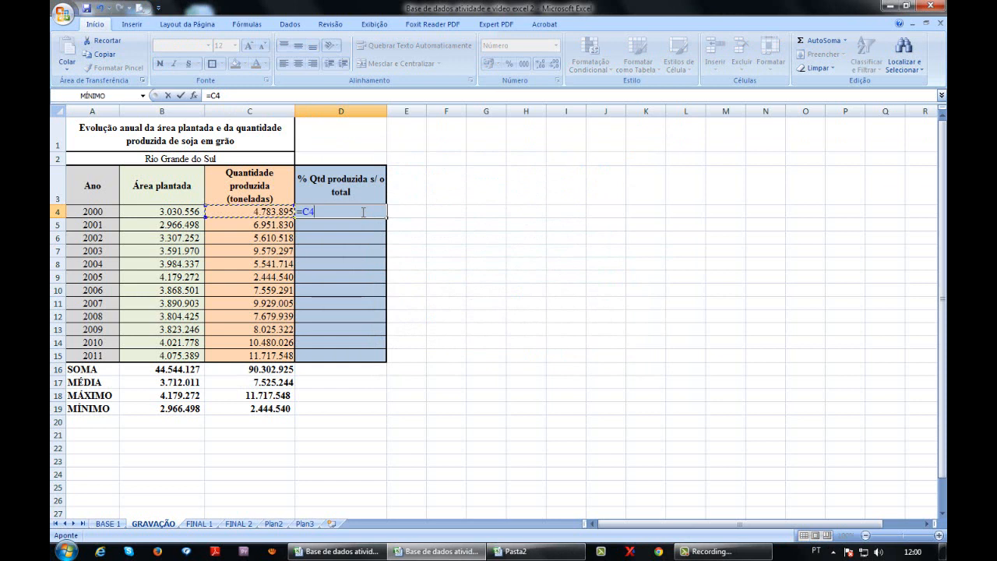
text(/)
click(274, 369)
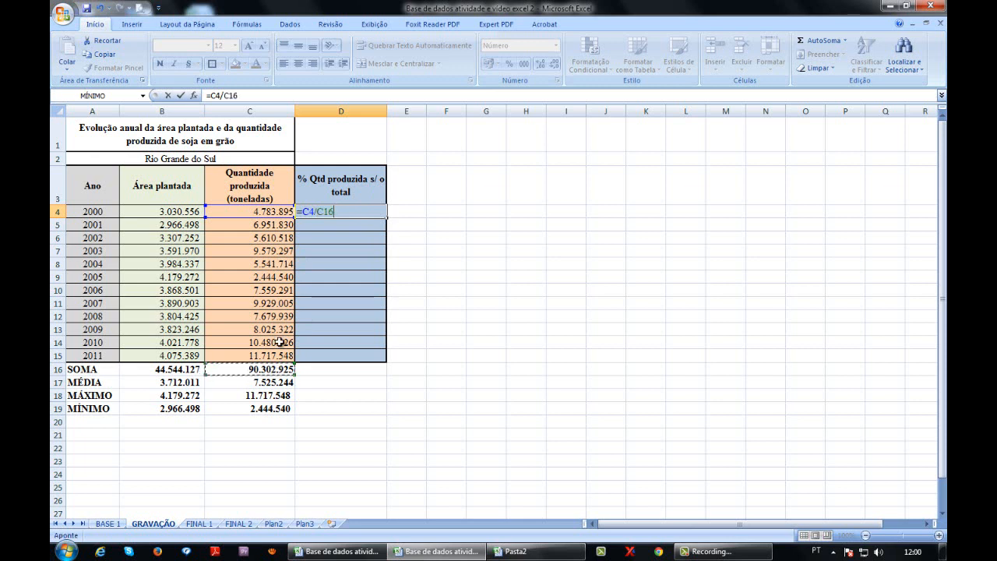
key(Return)
key(Up)
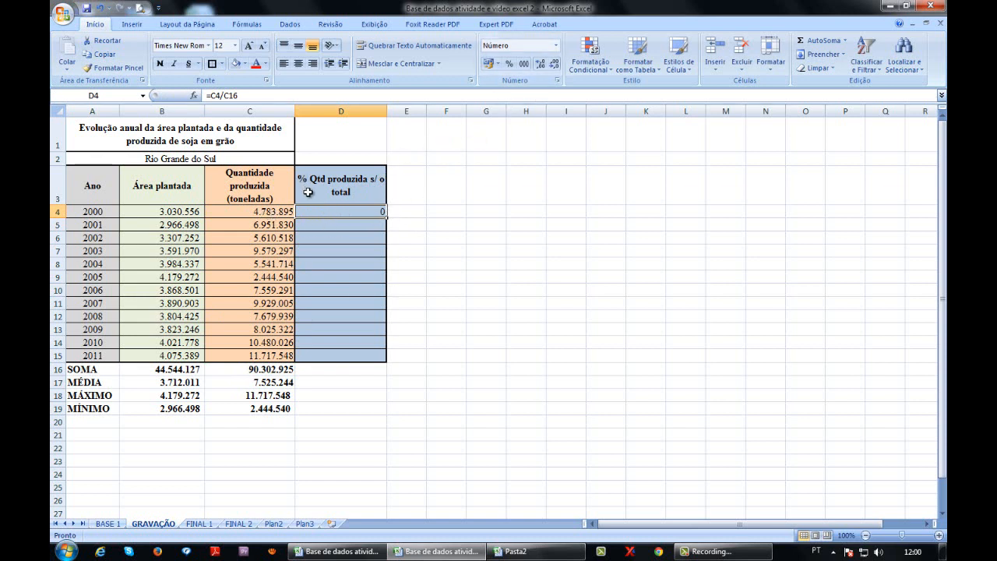
Step: Format D4 as a percentage with one decimal place and center it vertically and horizontally
click(510, 64)
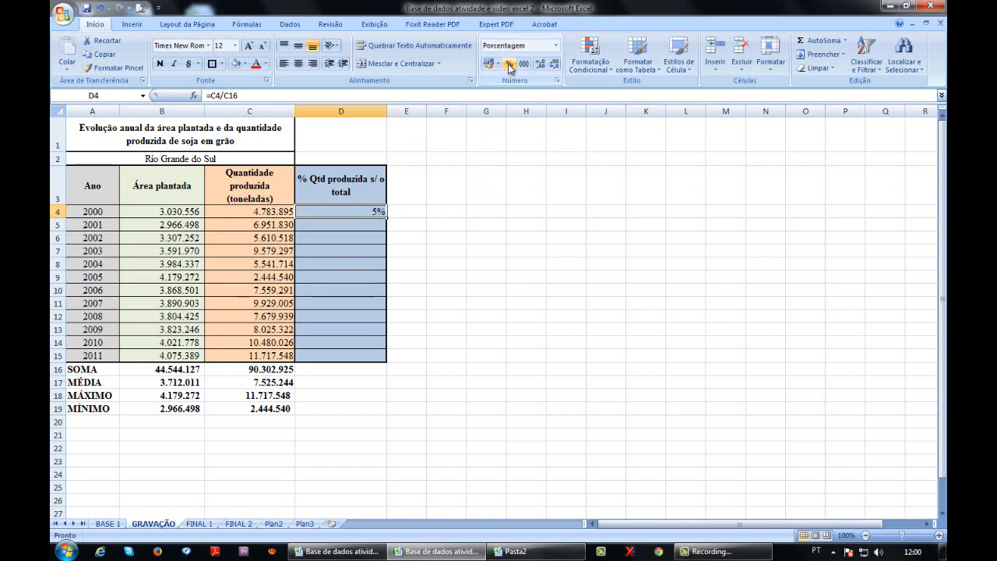
click(540, 67)
click(298, 46)
click(298, 63)
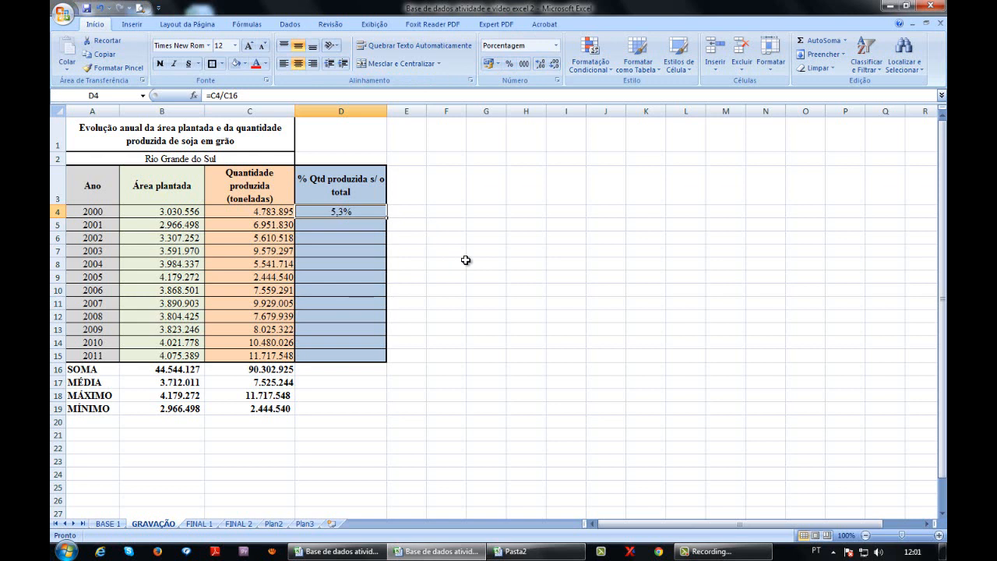
Step: Review the cell references in D4's formula and the production total in C16
double_click(352, 213)
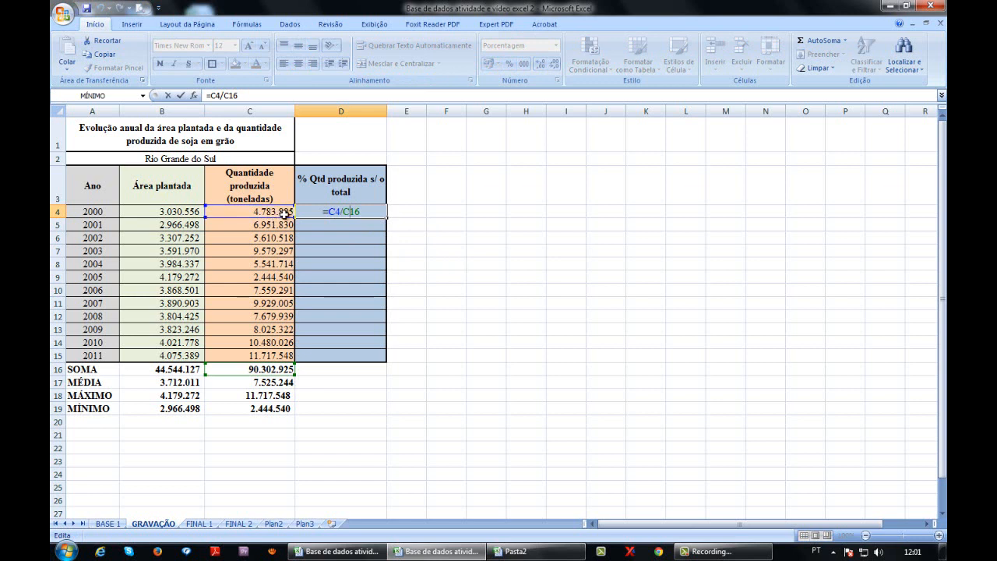
key(ctrl+Return)
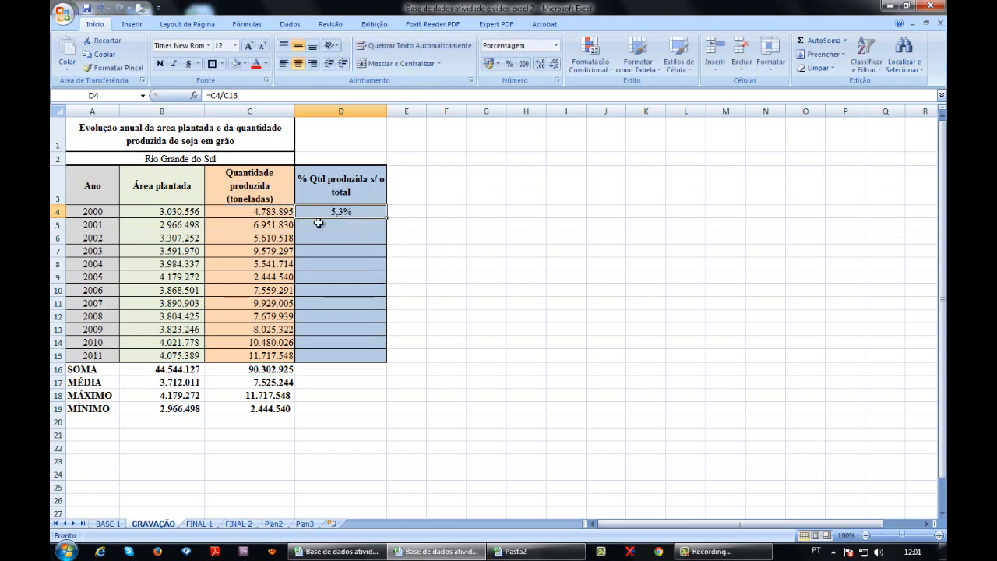
click(340, 227)
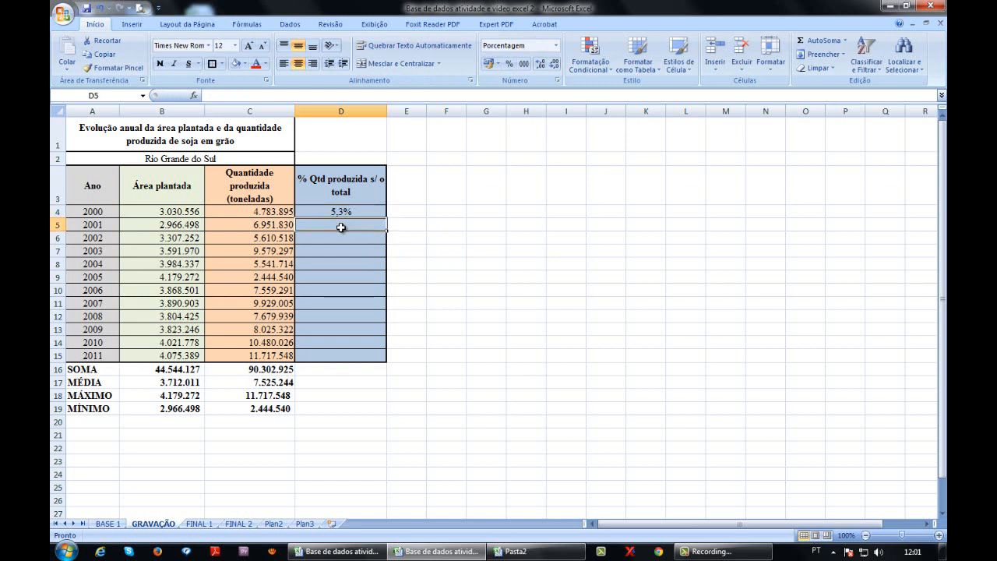
click(272, 376)
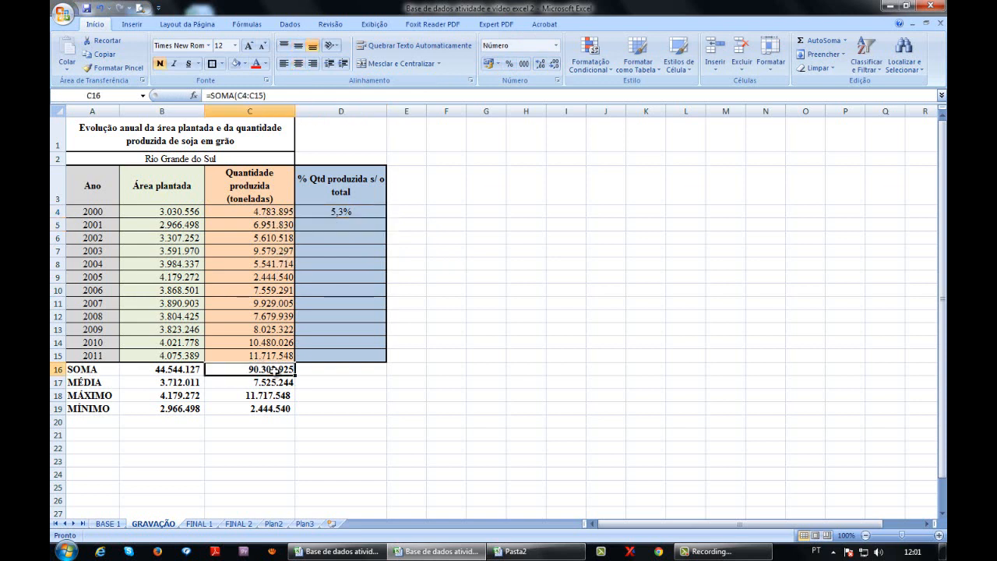
click(342, 216)
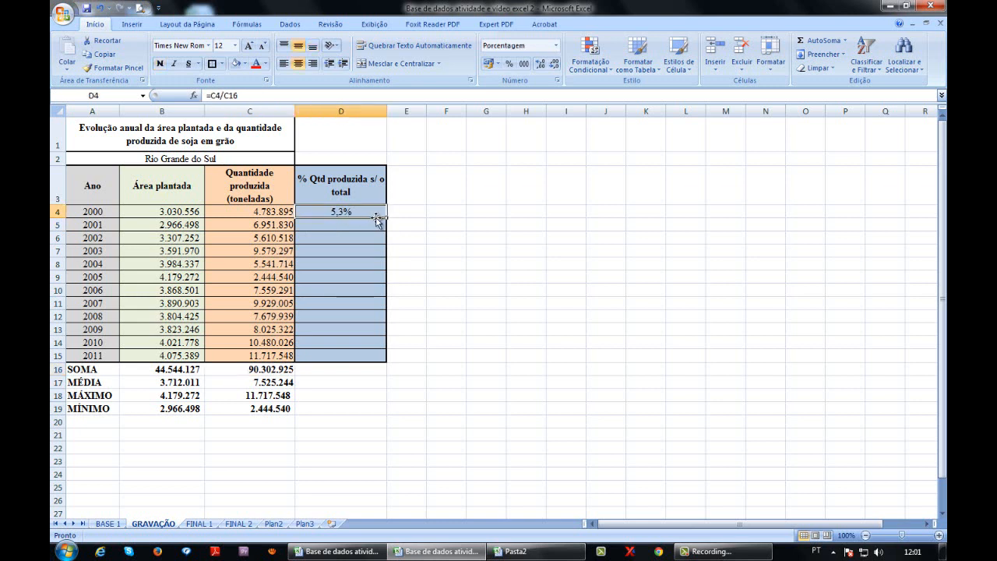
Step: Copy the share-of-total formula from D4 into D5 for the year 2001
right_click(368, 214)
click(395, 234)
click(350, 225)
right_click(350, 226)
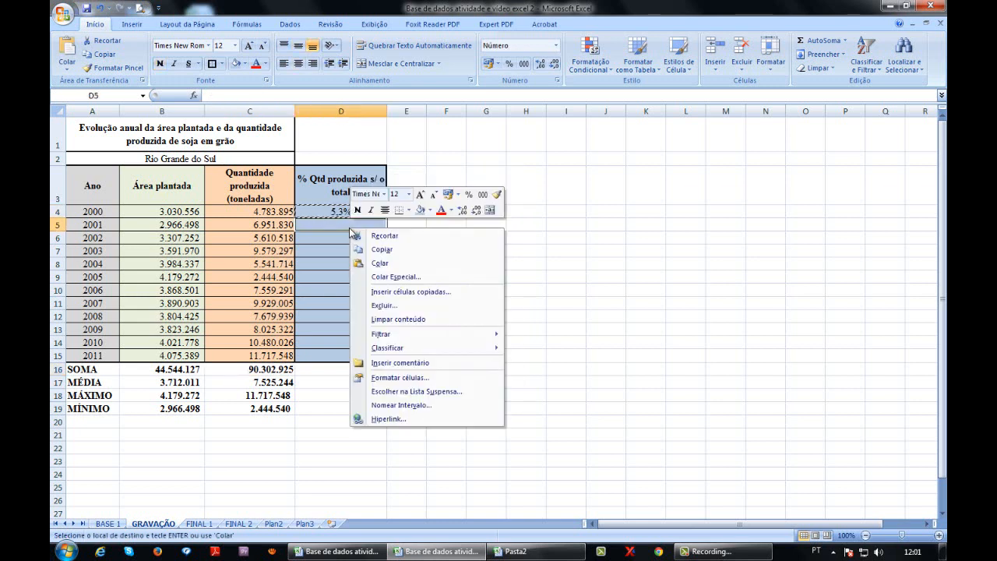
click(379, 262)
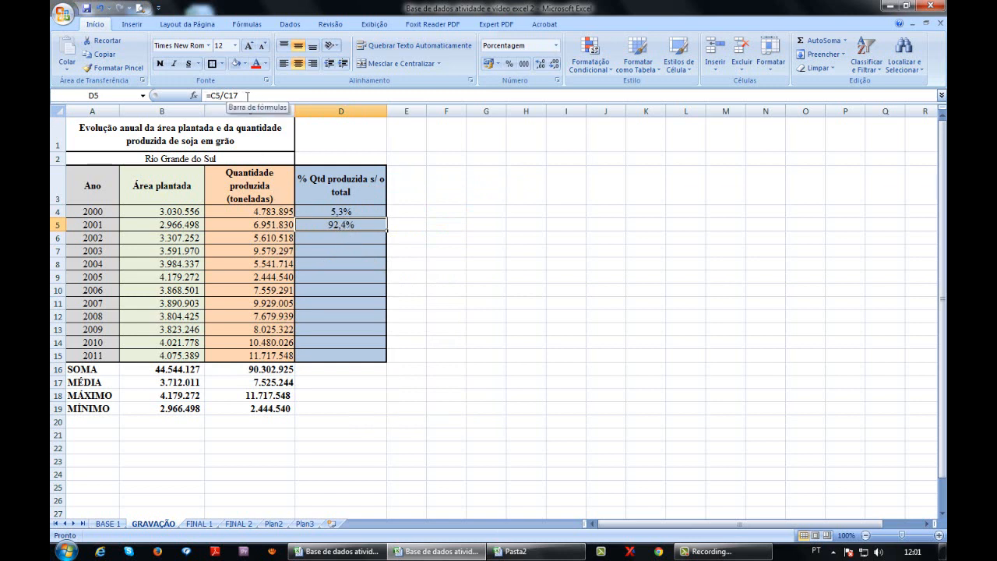
Step: Examine which cells D5's copied formula references, checking C5 and C17, and close the Windows color-scheme prompt
double_click(342, 225)
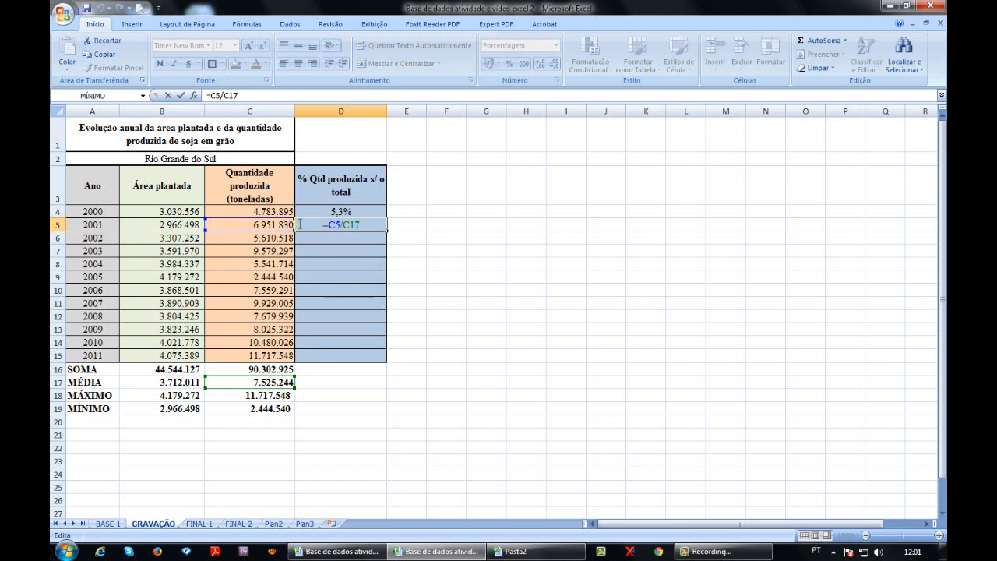
key(Return)
click(325, 211)
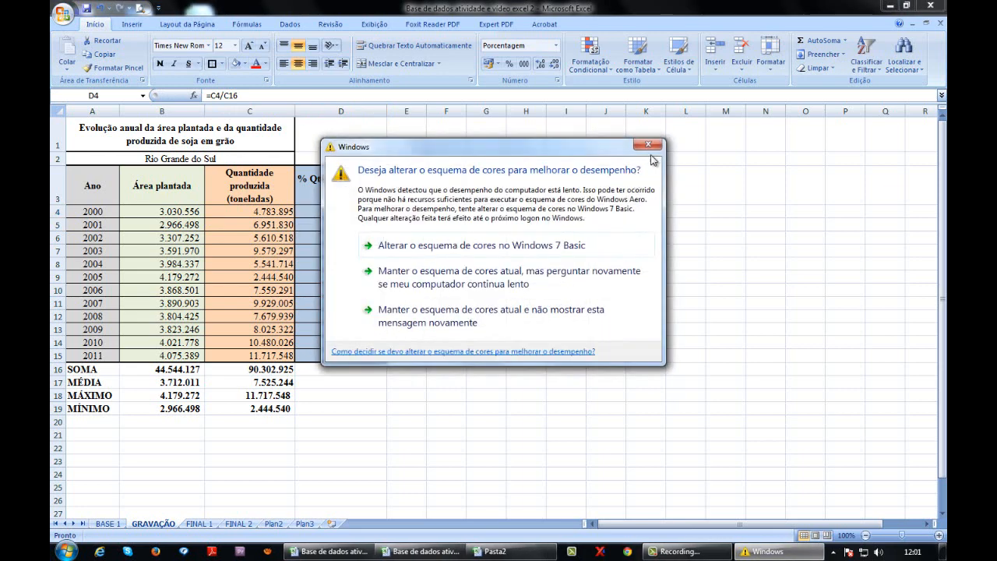
click(648, 145)
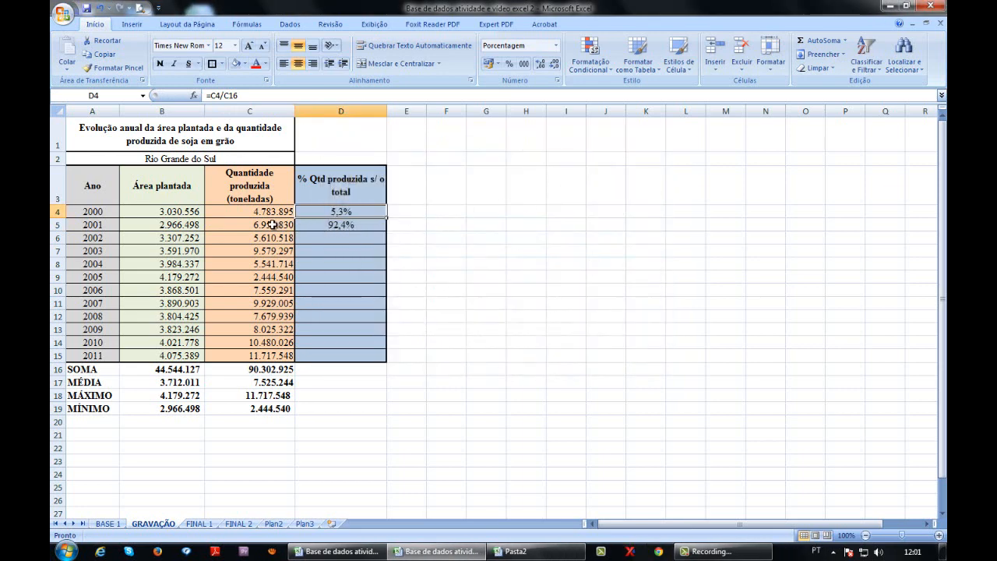
click(271, 224)
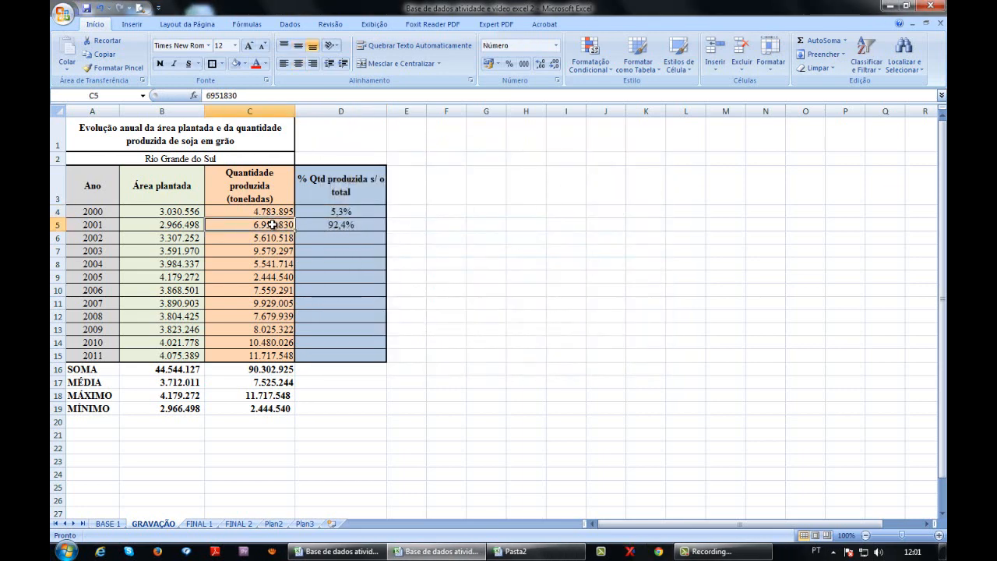
click(263, 382)
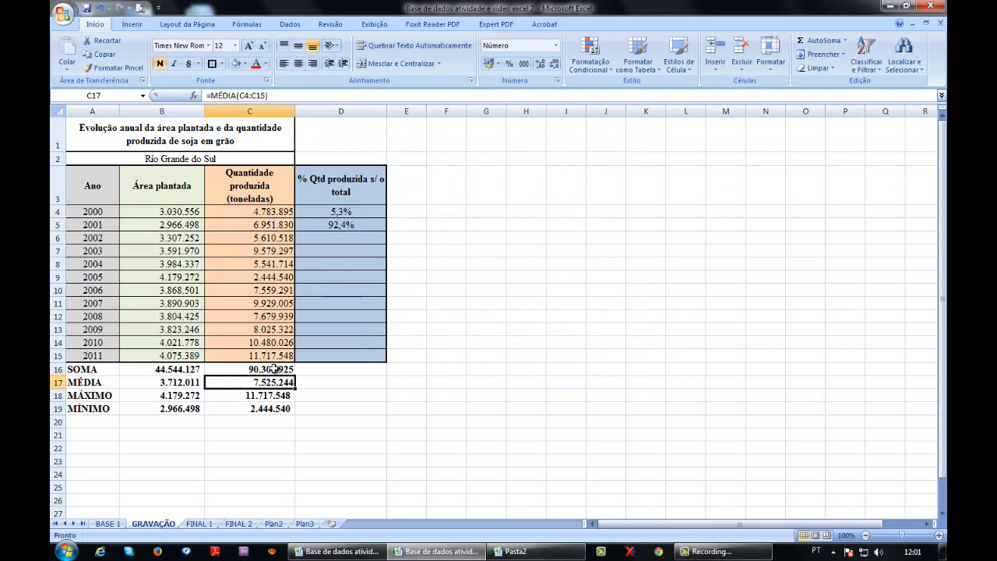
click(356, 226)
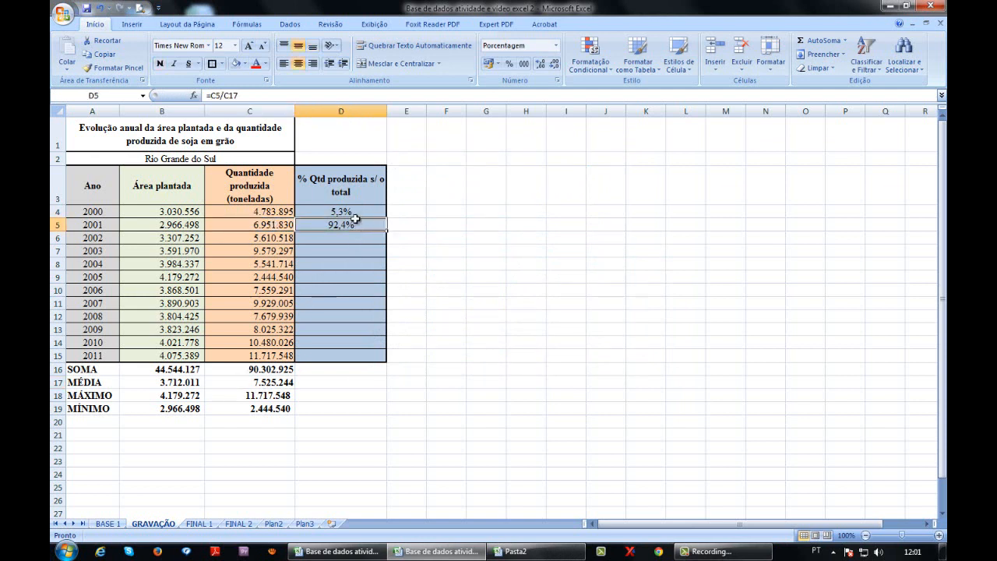
Step: Compare D4's formula references with D5, checking the average row and the production total in C16
click(356, 211)
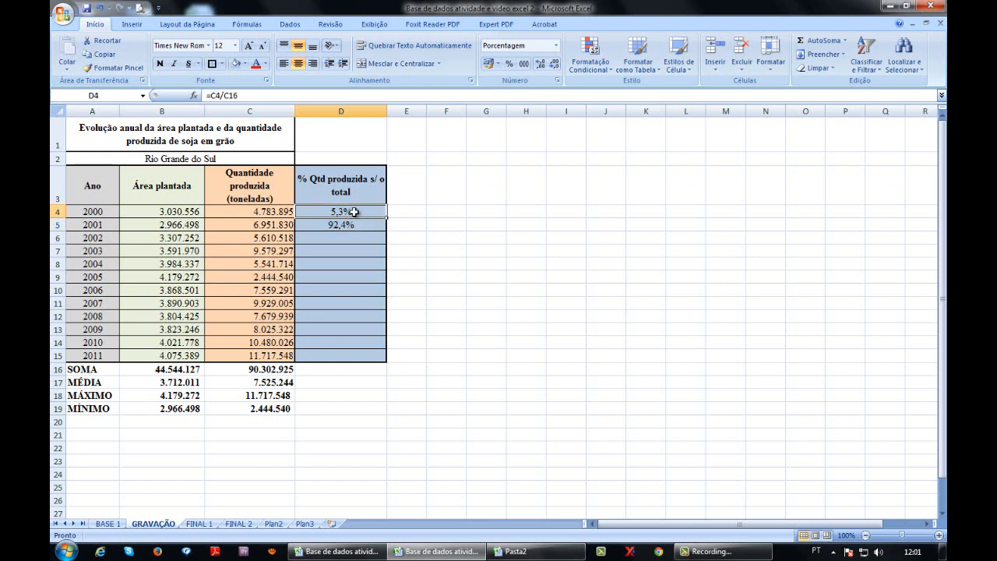
double_click(349, 213)
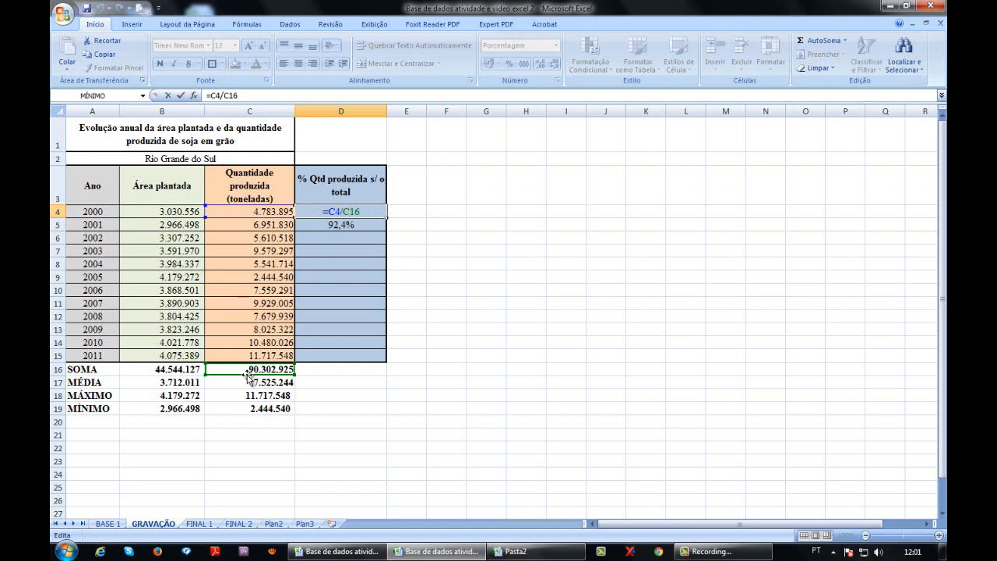
click(165, 384)
click(253, 369)
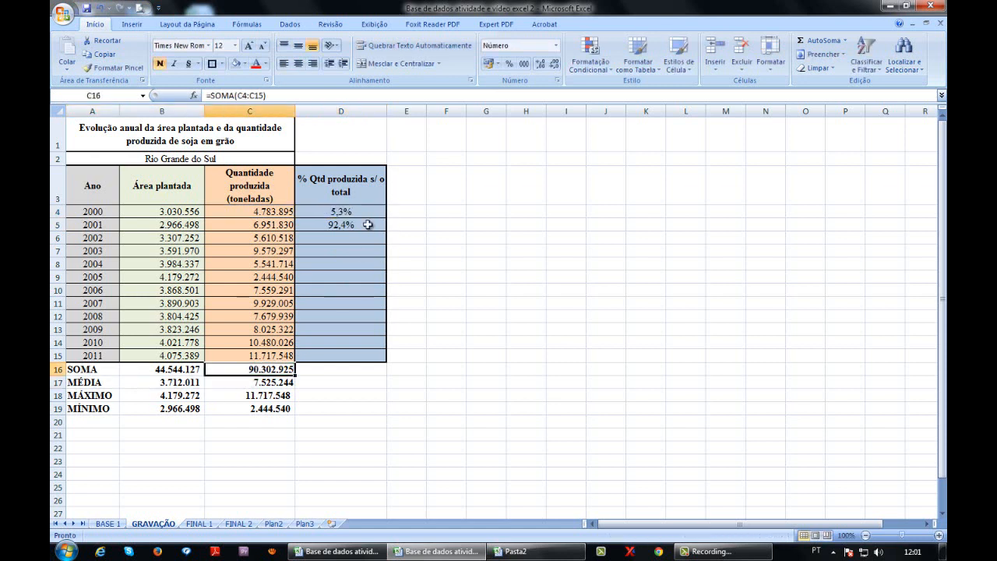
click(368, 224)
Step: Make the total reference absolute in D4 so the formula reads =C4/$C$16
double_click(355, 211)
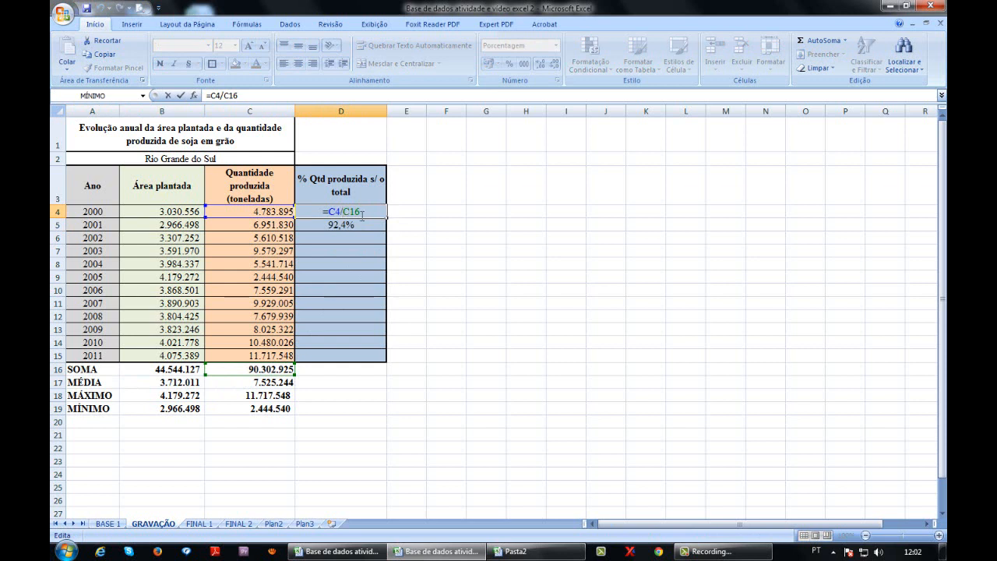
text($)
key(Right)
text($)
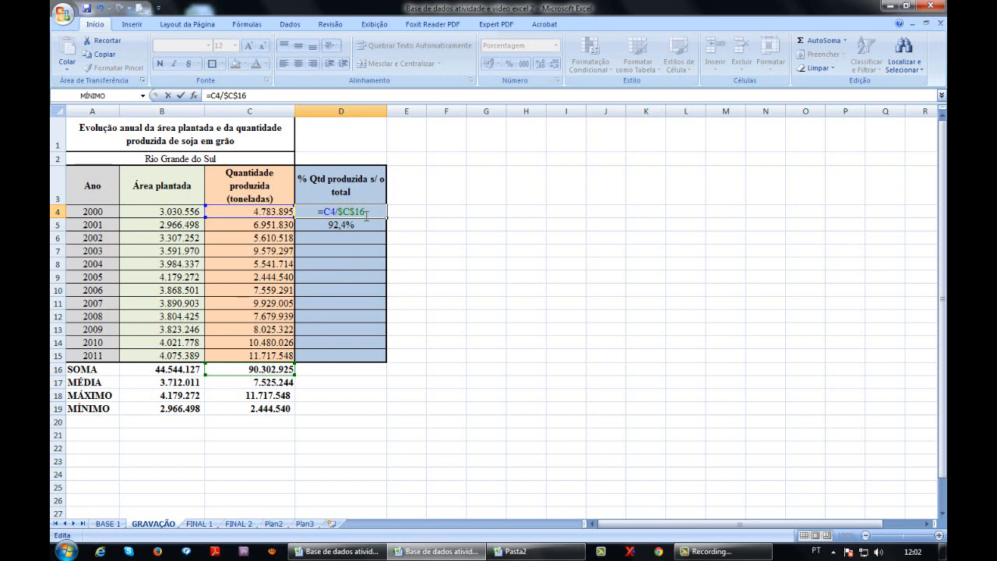
key(ctrl+Return)
Step: Copy D4's corrected formula into D5 and check the cells it references
key(ctrl+c)
key(Down)
key(ctrl+v)
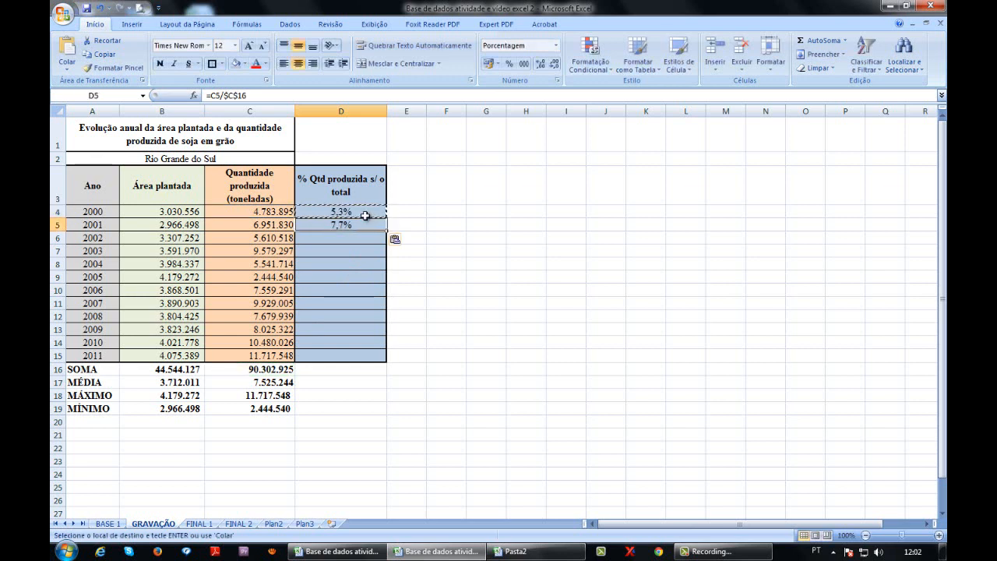
double_click(350, 224)
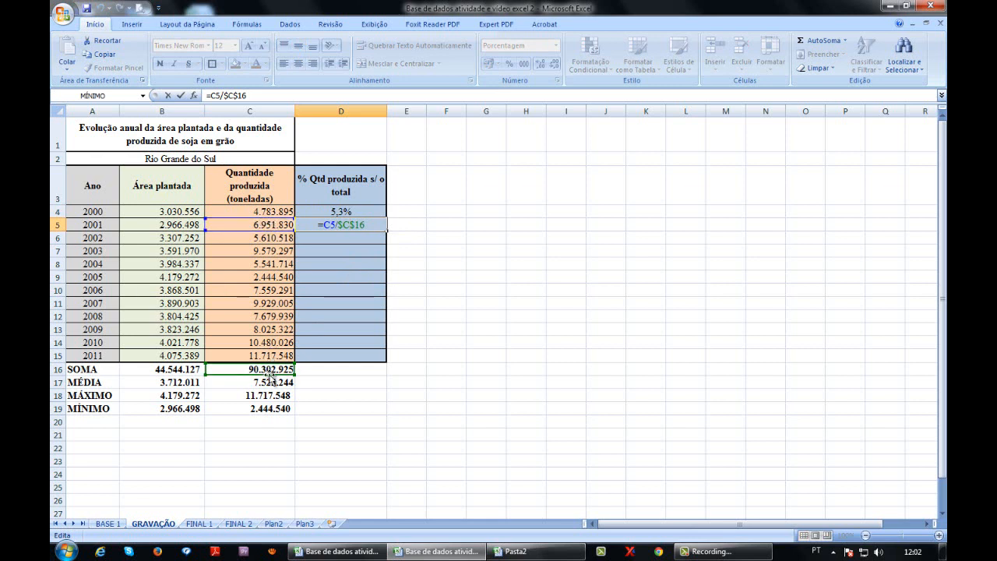
key(ctrl+Return)
Step: Copy D5's formula down through D6:D16, covering the remaining years and the SOMA row
key(ctrl+c)
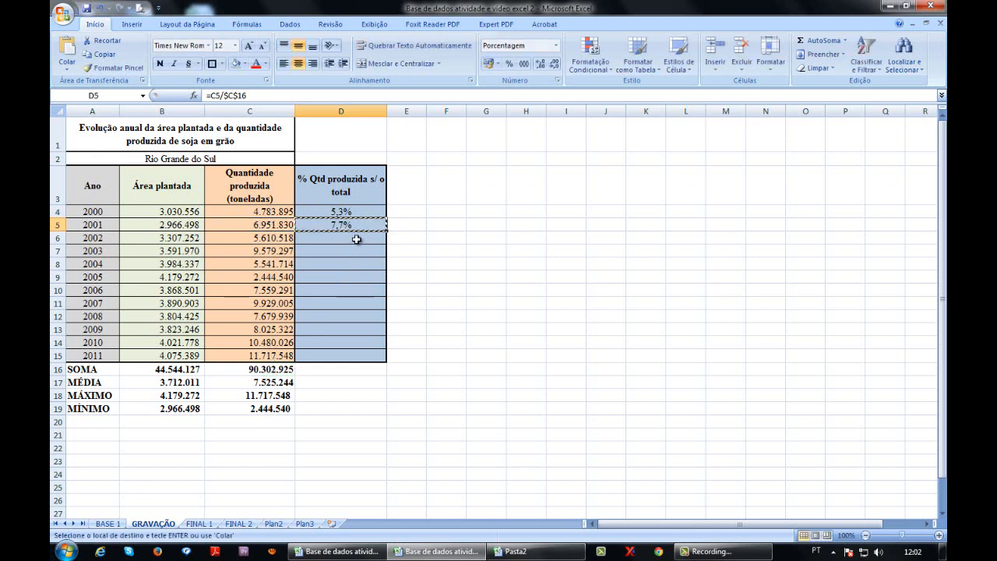
key(Down)
key(ctrl+v)
key(Down)
key(ctrl+v)
key(Down)
key(ctrl+v)
key(Down)
key(ctrl+v)
key(Down)
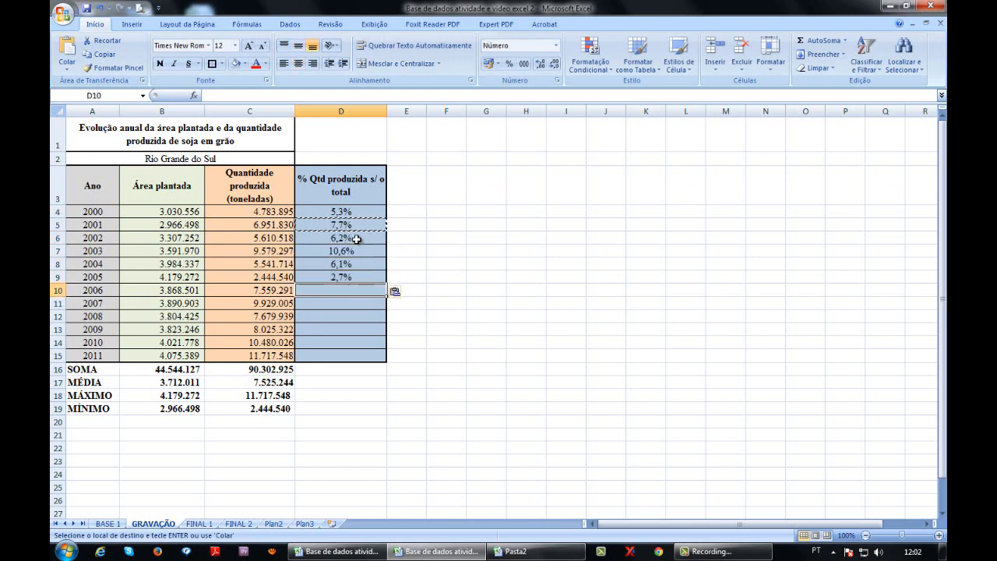
key(ctrl+v)
key(Down)
key(ctrl+v)
key(Down)
key(ctrl+v)
key(Down)
key(ctrl+v)
key(Down)
key(ctrl+v)
key(Down)
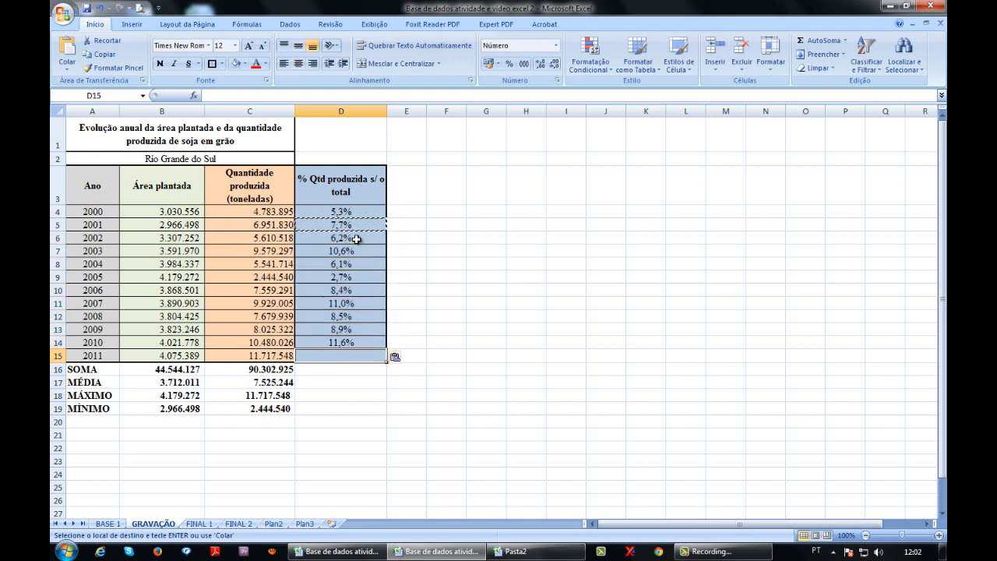
key(ctrl+v)
key(Down)
key(ctrl+v)
key(Escape)
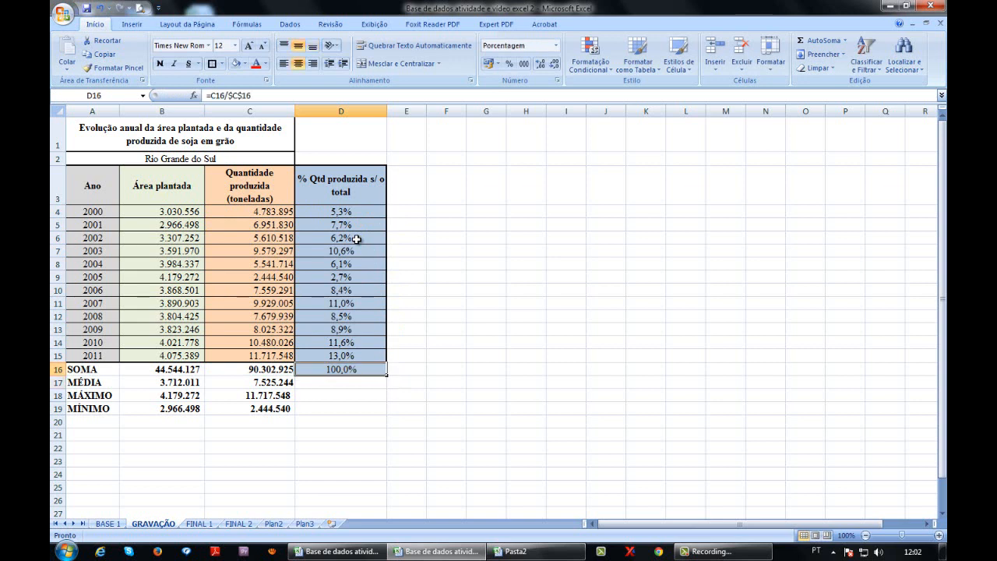
Step: Inspect the cell references in the formulas of D16 and D15
key(F2)
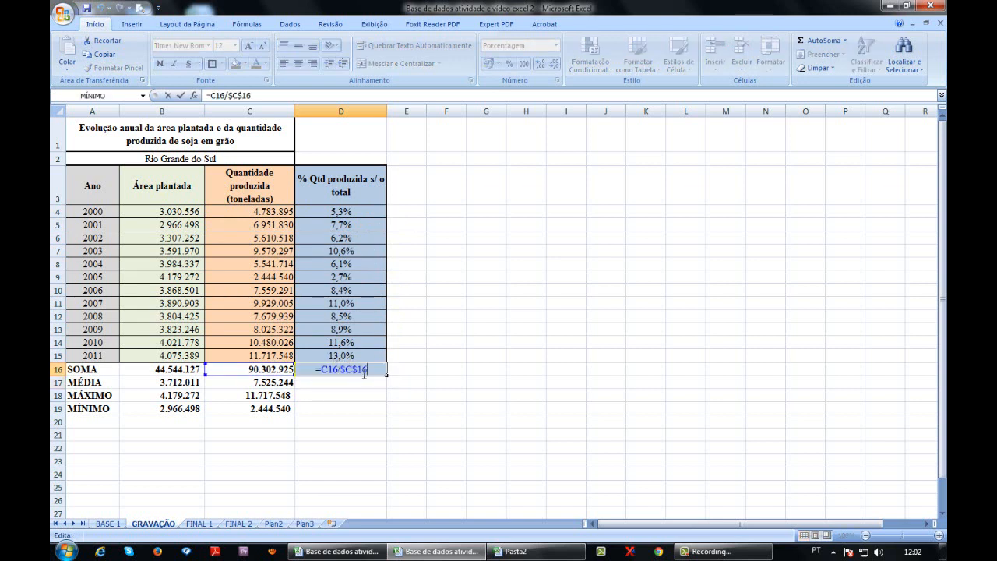
click(355, 356)
key(F2)
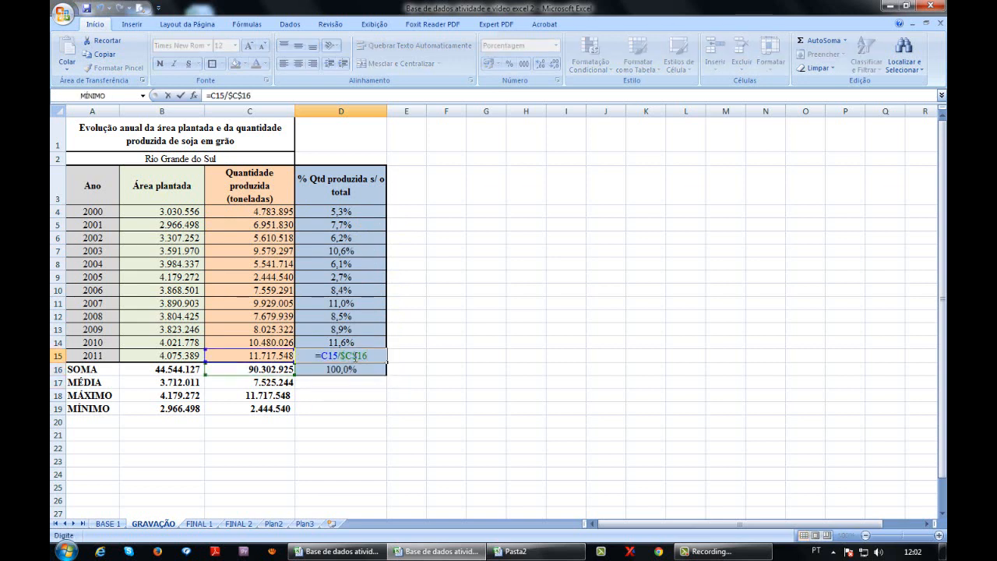
key(Escape)
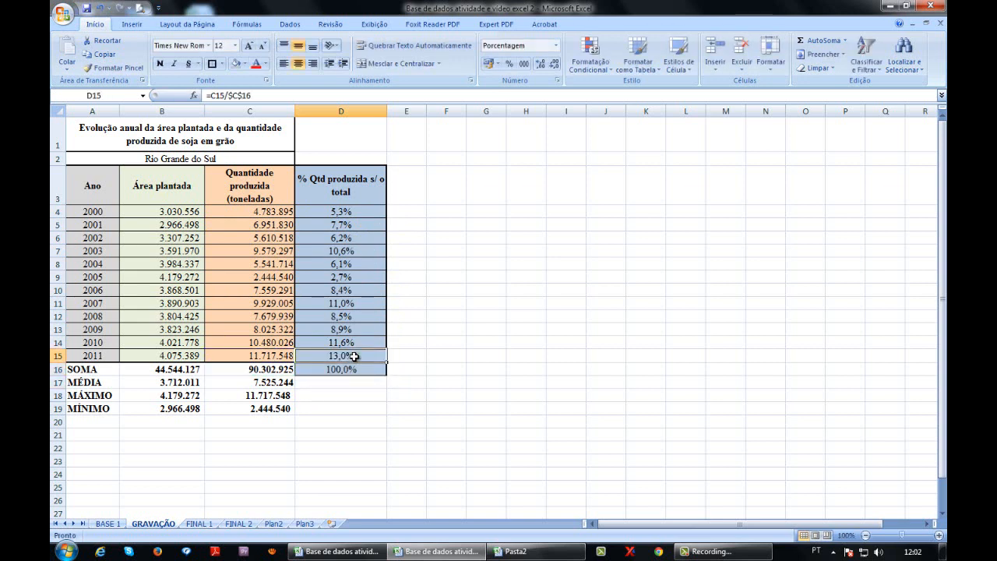
Step: Copy the MÁXIMO and MÍNIMO formulas from C18:C19 into D18:D19
click(279, 385)
click(284, 395)
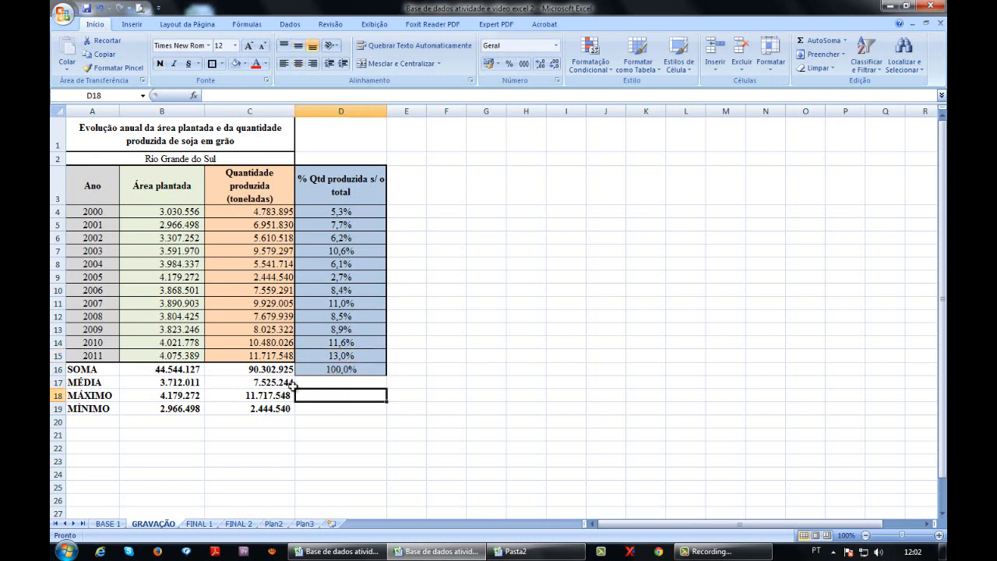
key(shift+Down)
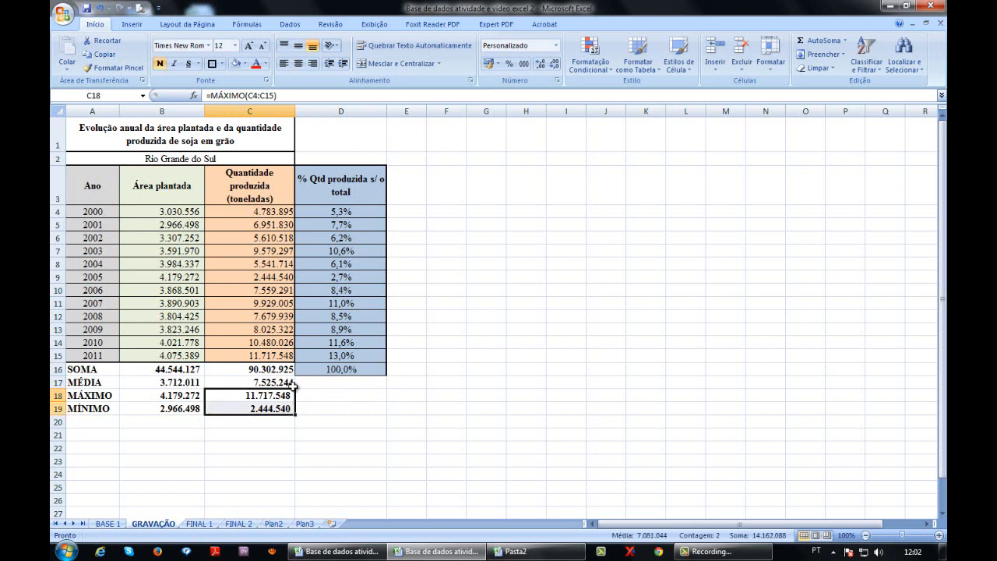
right_click(287, 399)
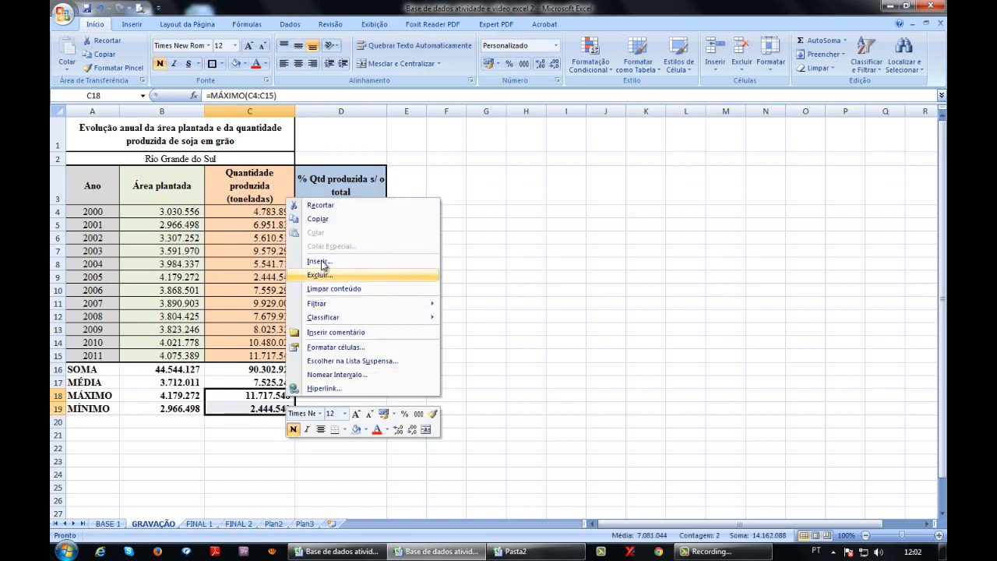
click(318, 221)
click(334, 398)
right_click(337, 397)
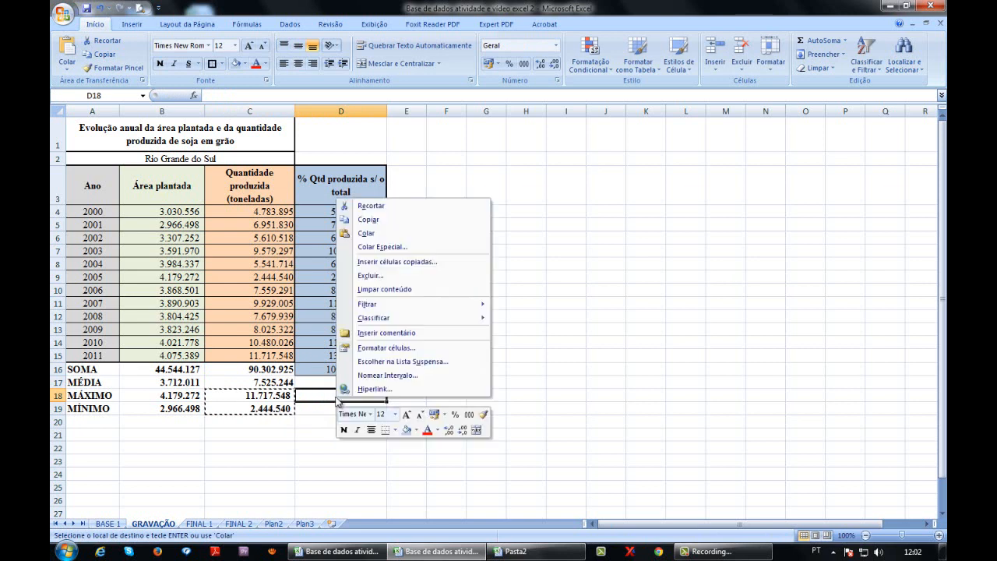
click(376, 233)
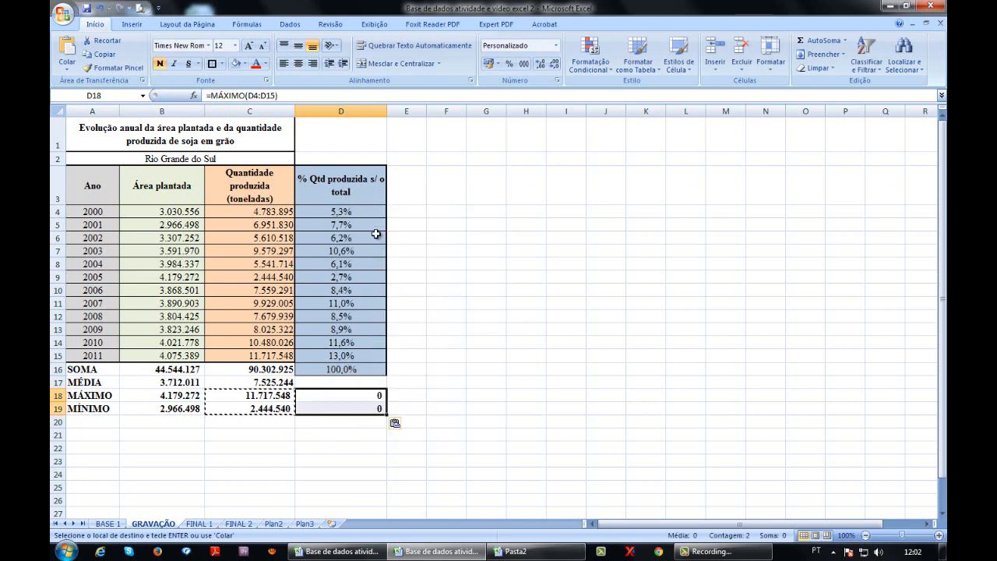
Step: Format D18:D19 as percentages with one decimal place and center them horizontally
click(509, 63)
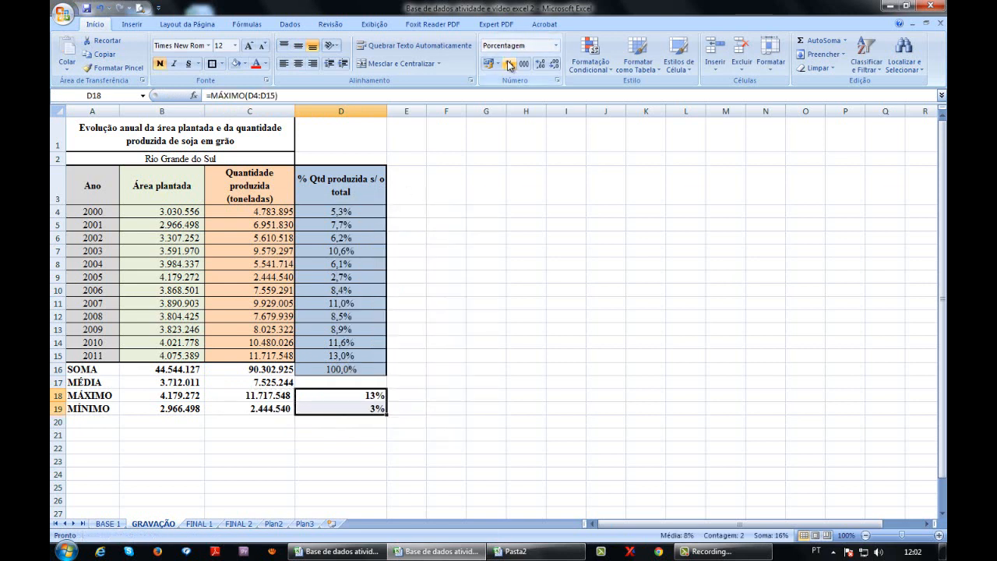
click(541, 66)
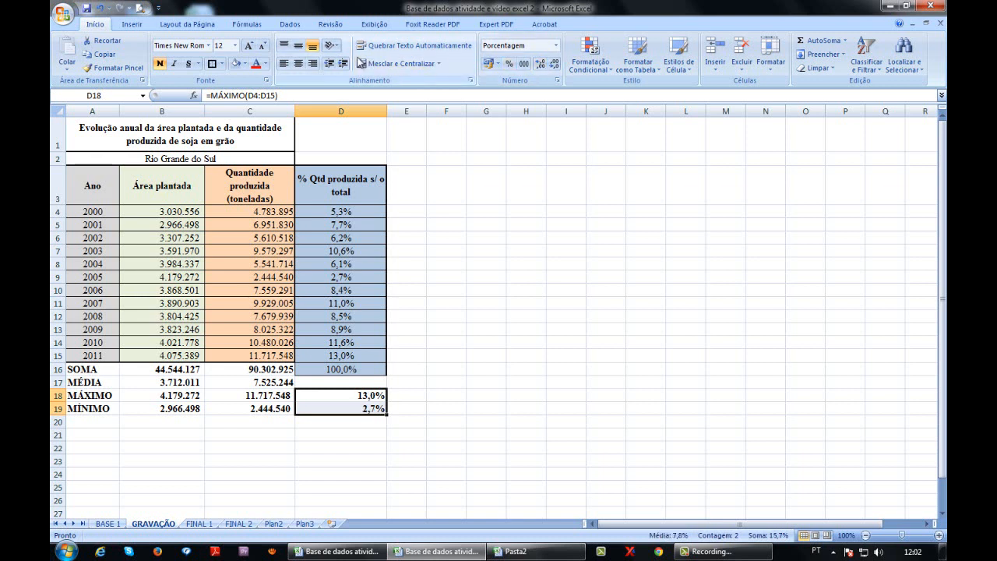
click(299, 64)
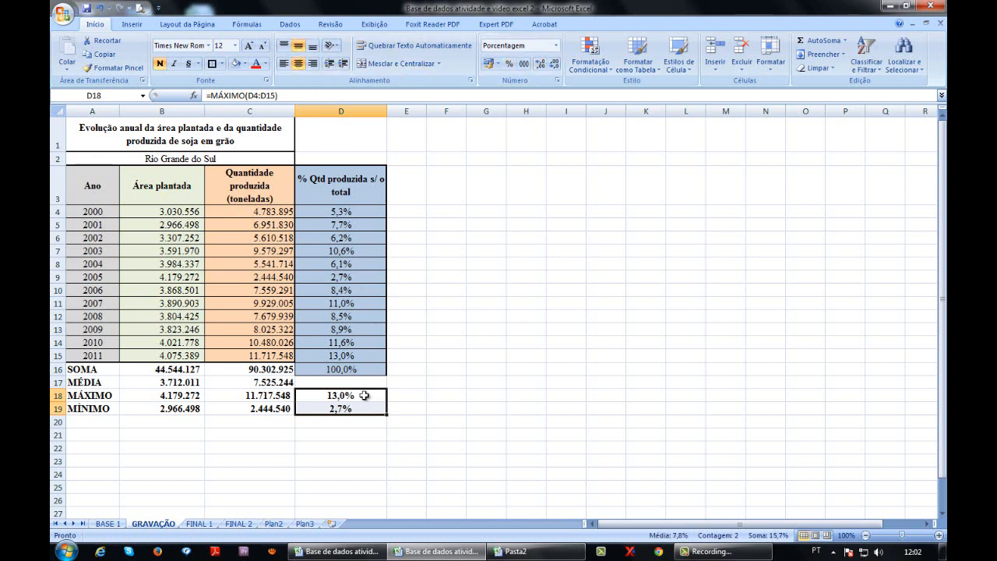
click(335, 398)
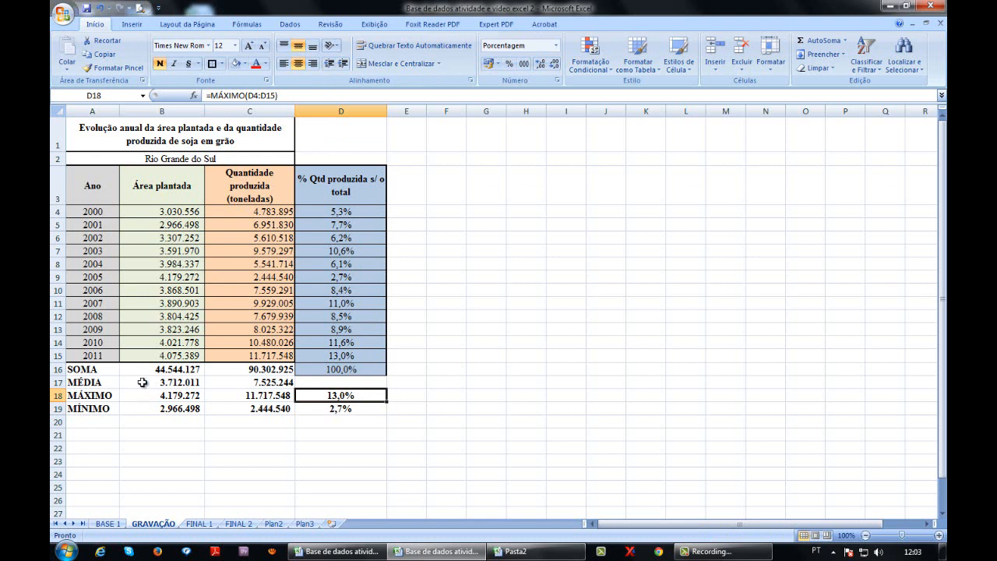
drag(103, 373, 241, 409)
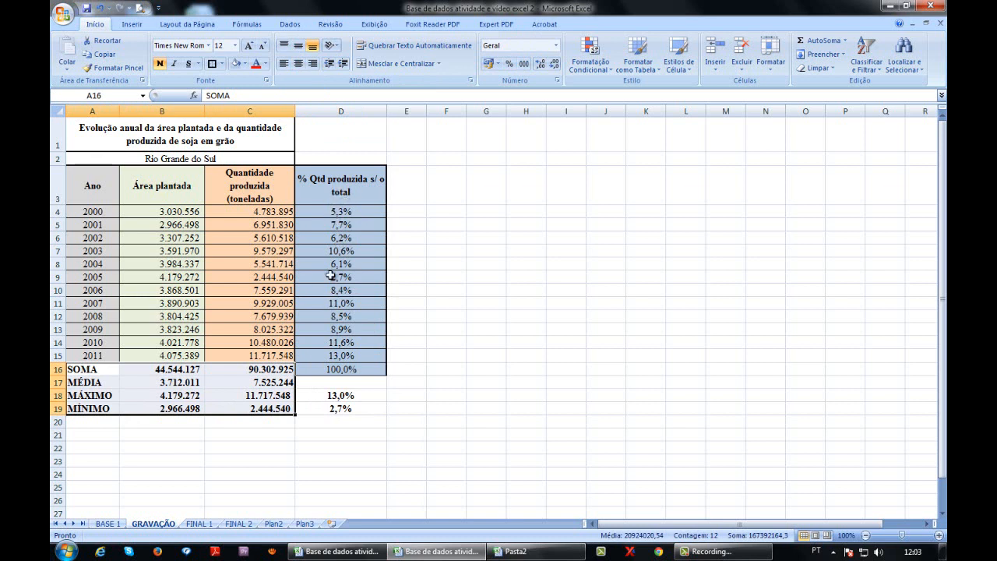
Step: Merge and center the table title across A1:D1
drag(176, 138, 362, 137)
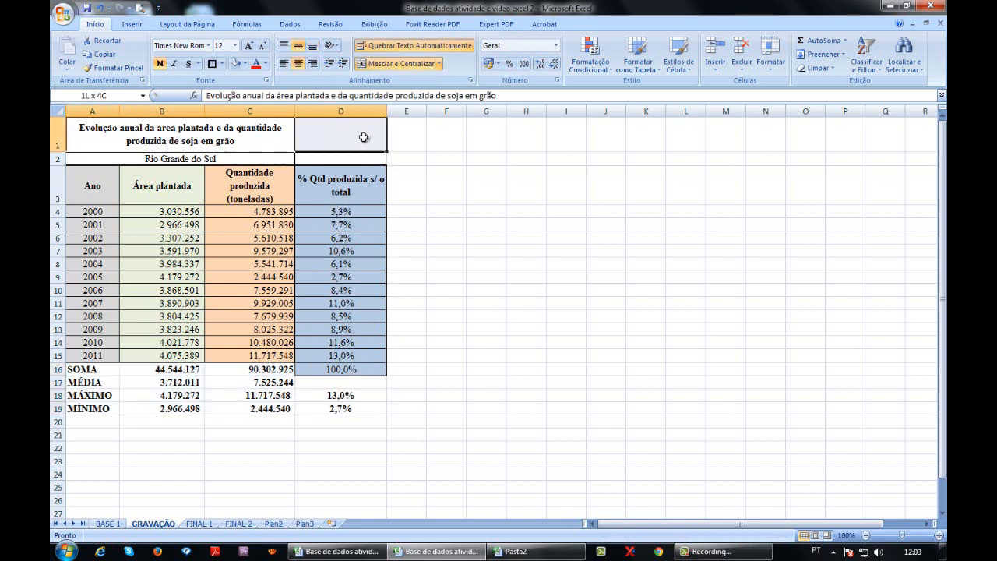
click(382, 63)
click(382, 63)
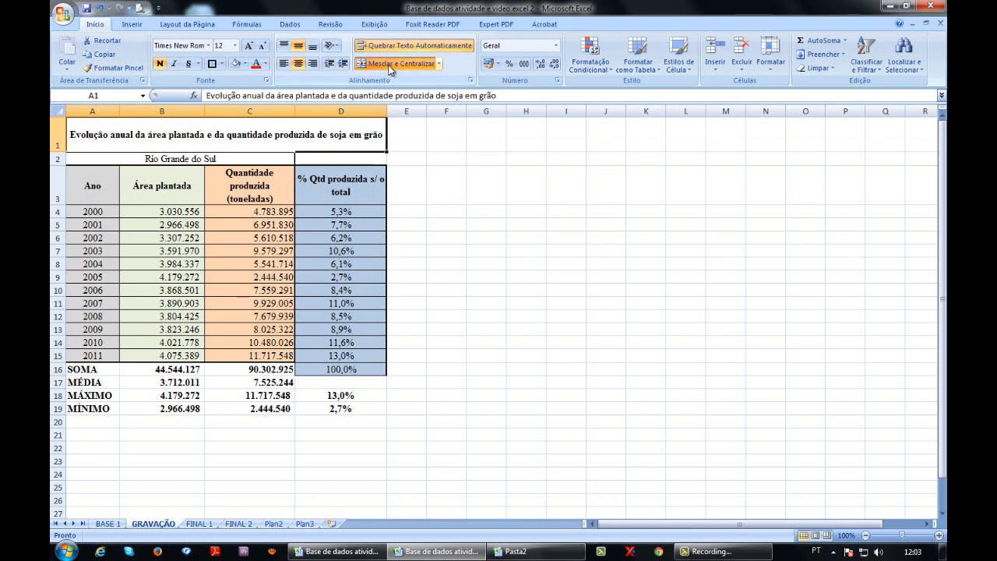
Step: Merge and center the subtitle "Rio Grande do Sul" across A2:D2
click(237, 157)
drag(237, 157, 322, 158)
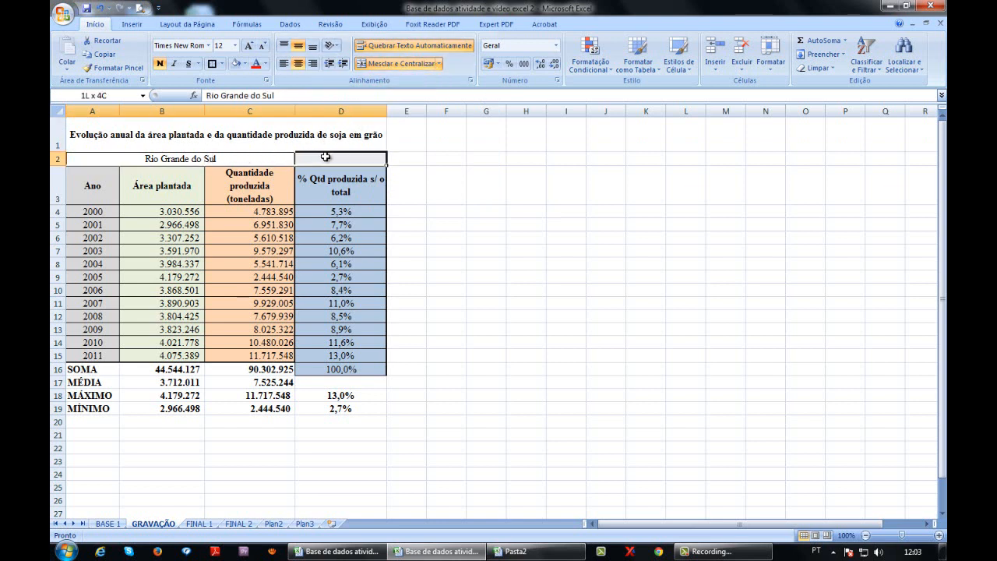
click(386, 61)
click(386, 61)
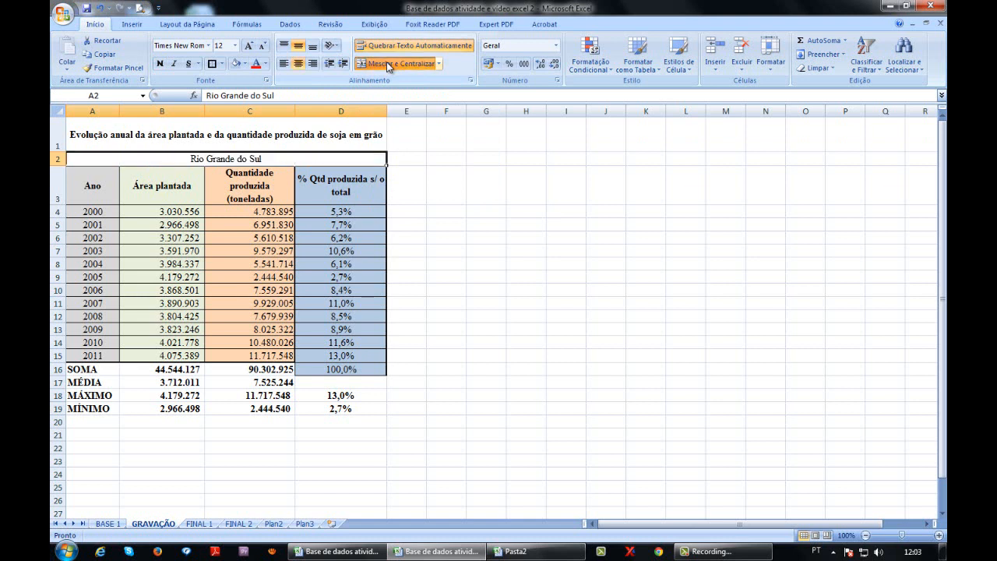
click(368, 210)
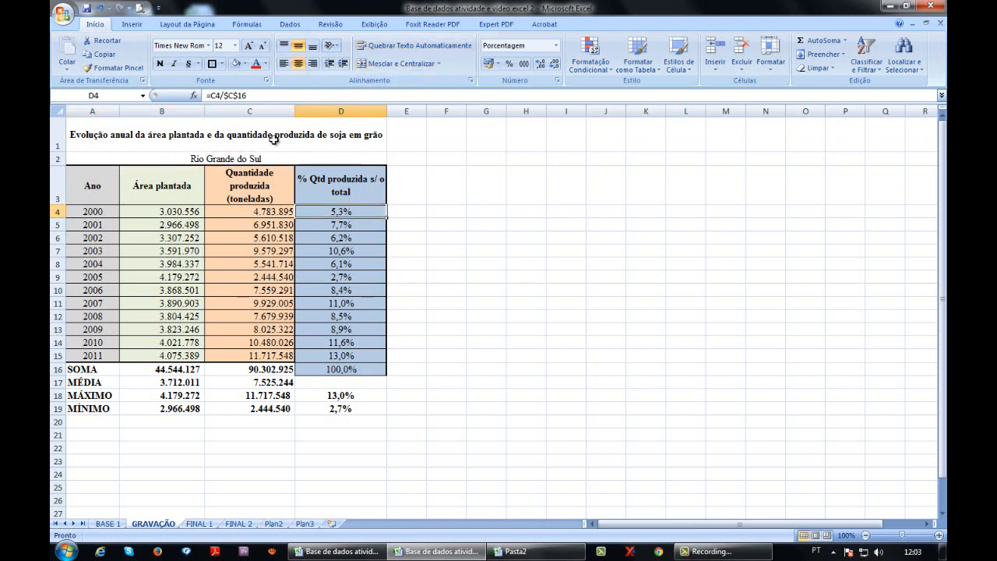
Step: Apply all borders to the whole table A1:D19, plus a thick box border around its outside
drag(275, 141, 284, 408)
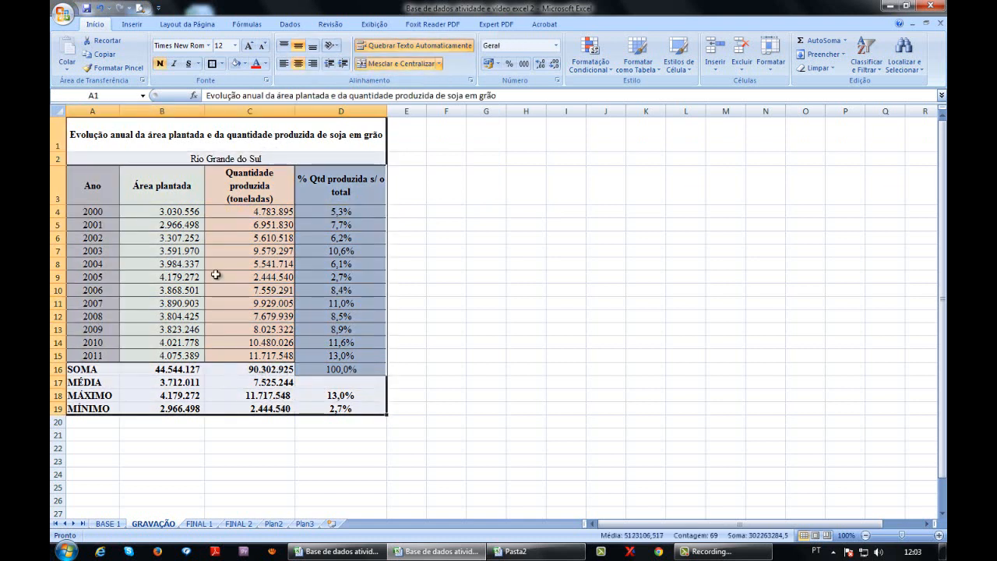
click(222, 64)
click(241, 162)
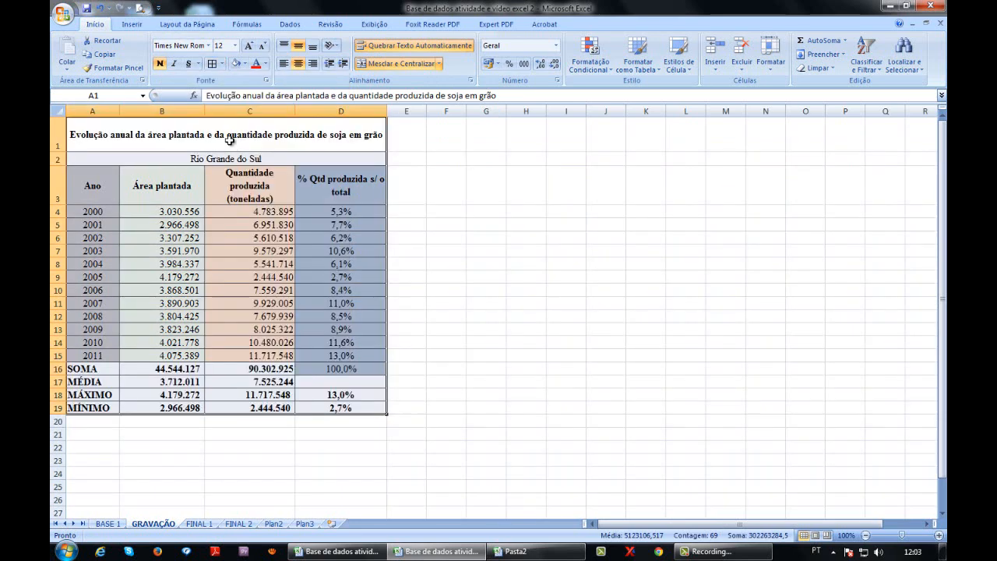
click(222, 64)
click(243, 190)
click(430, 235)
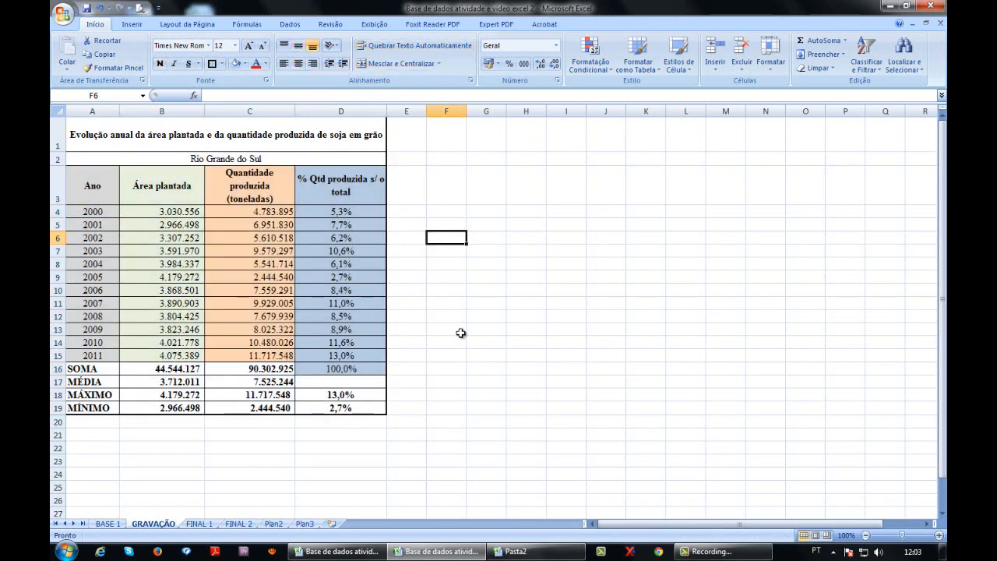
Step: Switch to the FINAL 1 sheet to view its finished table and charts
click(199, 524)
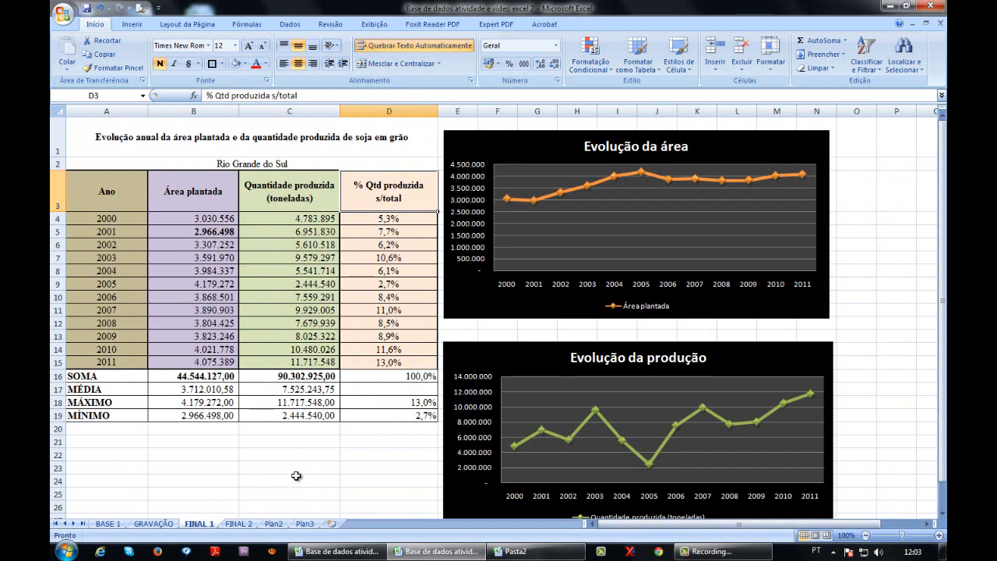